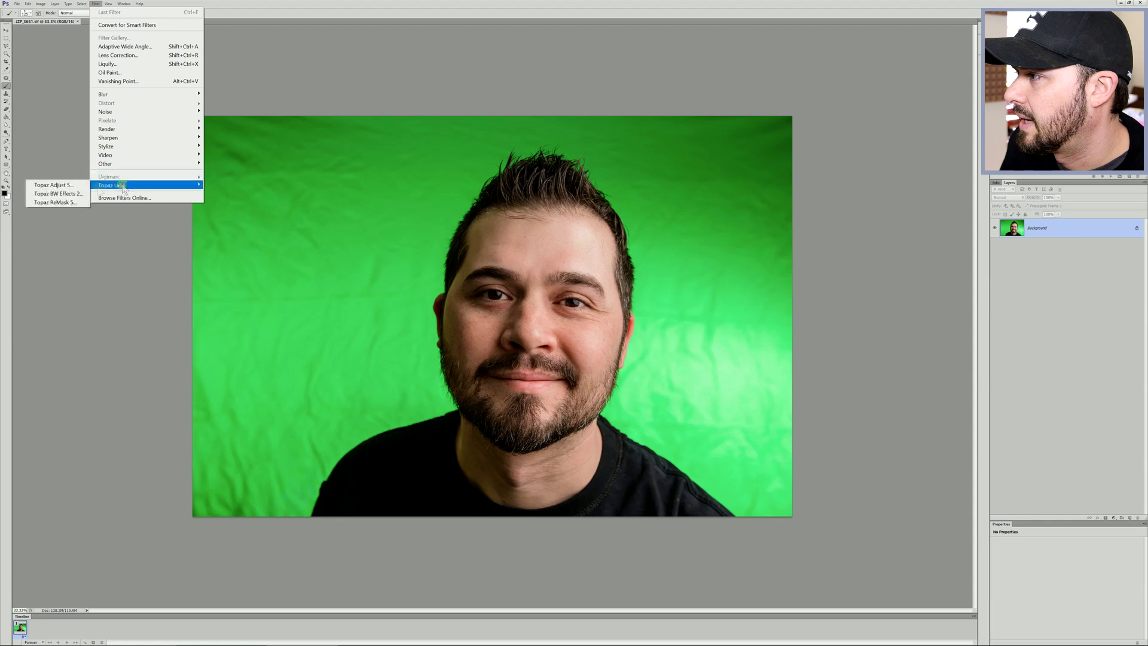
Open the portrait in Topaz ReMask 5 and fill the whole image with the blue compute colour
{"action": "left_click", "coordinate": [58, 199]}
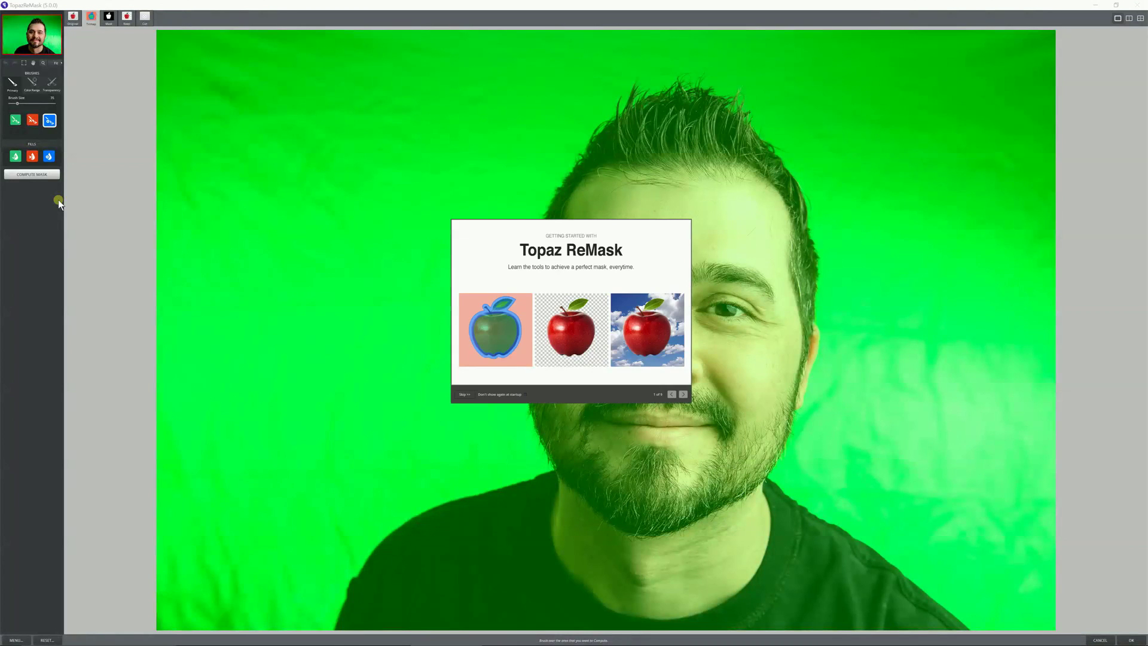
{"action": "left_click", "coordinate": [462, 393]}
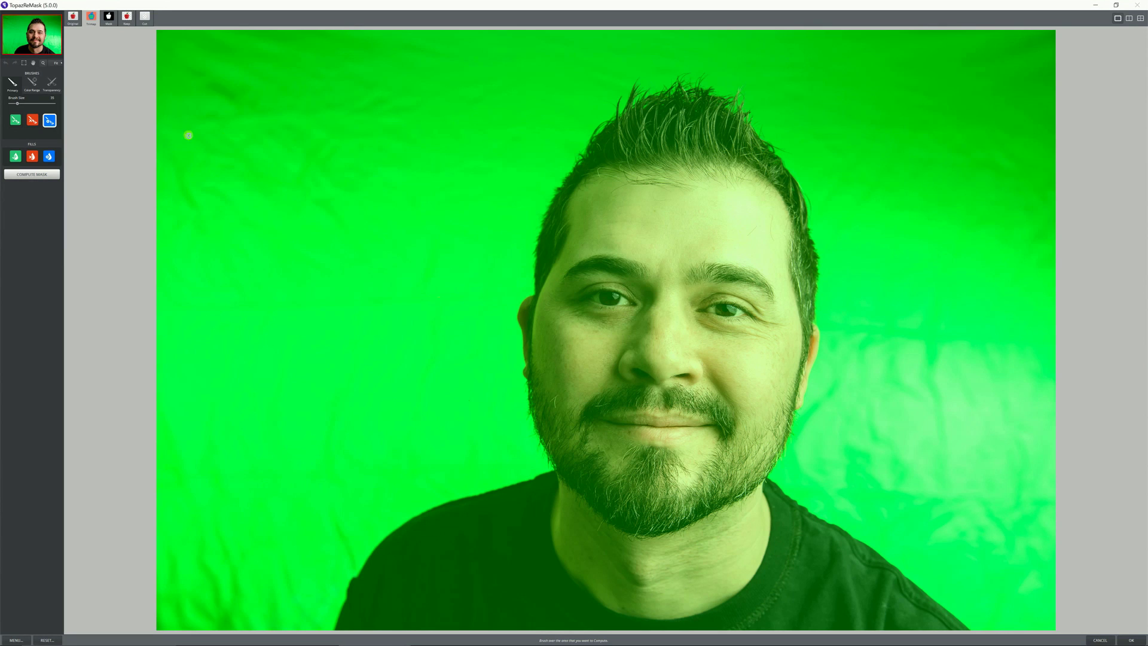
{"action": "left_click", "coordinate": [50, 158]}
{"action": "left_click", "coordinate": [467, 294]}
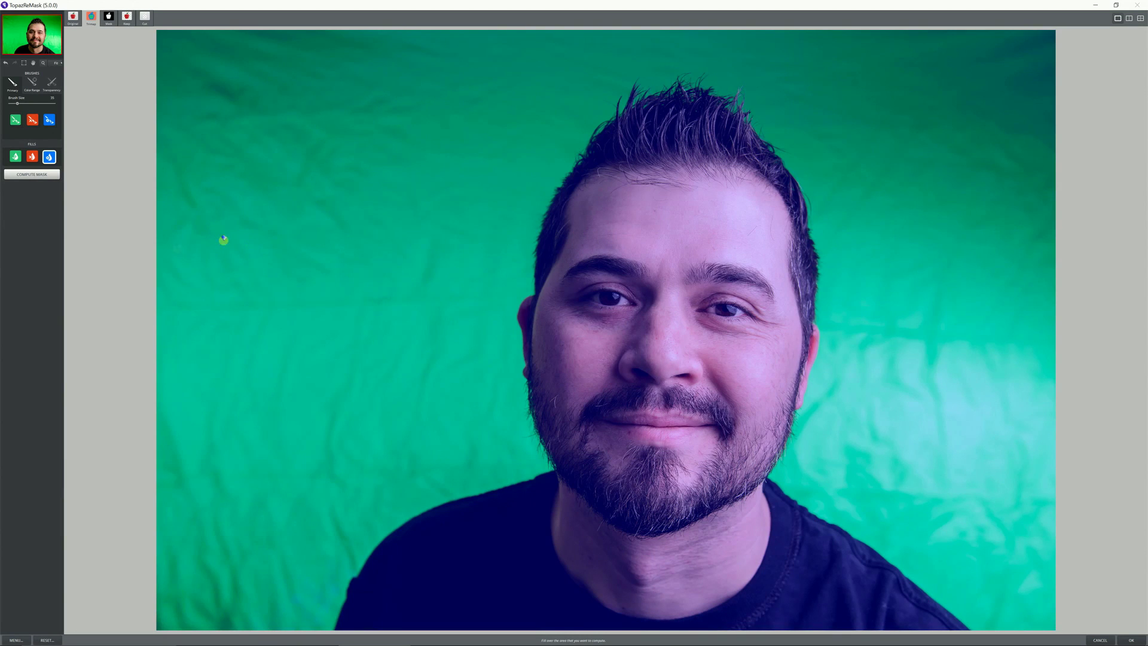
Trace just inside the man's head and shoulders with an enlarged green keep brush and fill the enclosed area as keep
{"action": "left_click", "coordinate": [17, 120]}
{"action": "key", "text": "bracketright"}
{"action": "key", "text": "bracketright"}
{"action": "key", "text": "bracketright"}
{"action": "key", "text": "bracketright"}
{"action": "key", "text": "bracketright"}
{"action": "key", "text": "bracketright"}
{"action": "key", "text": "bracketleft"}
{"action": "key", "text": "bracketleft"}
{"action": "mouse_move", "coordinate": [653, 116]}
{"action": "left_mouse_down"}
{"action": "mouse_move", "coordinate": [574, 198]}
{"action": "mouse_move", "coordinate": [540, 320]}
{"action": "mouse_move", "coordinate": [551, 335]}
{"action": "mouse_move", "coordinate": [533, 314]}
{"action": "mouse_move", "coordinate": [549, 333]}
{"action": "mouse_move", "coordinate": [543, 360]}
{"action": "mouse_move", "coordinate": [571, 483]}
{"action": "mouse_move", "coordinate": [405, 547]}
{"action": "mouse_move", "coordinate": [349, 635]}
{"action": "left_mouse_up"}
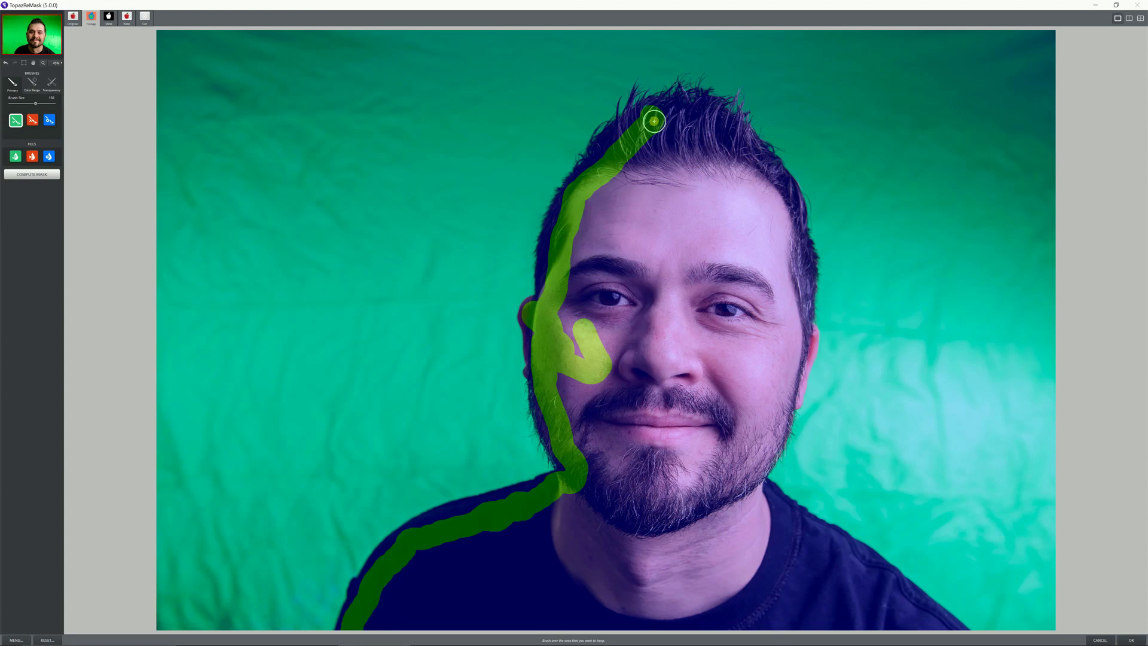
{"action": "mouse_move", "coordinate": [665, 120]}
{"action": "left_mouse_down"}
{"action": "mouse_move", "coordinate": [710, 118]}
{"action": "mouse_move", "coordinate": [756, 173]}
{"action": "mouse_move", "coordinate": [731, 147]}
{"action": "mouse_move", "coordinate": [720, 160]}
{"action": "mouse_move", "coordinate": [726, 138]}
{"action": "mouse_move", "coordinate": [786, 215]}
{"action": "mouse_move", "coordinate": [800, 331]}
{"action": "mouse_move", "coordinate": [753, 486]}
{"action": "mouse_move", "coordinate": [779, 532]}
{"action": "mouse_move", "coordinate": [831, 567]}
{"action": "left_mouse_up"}
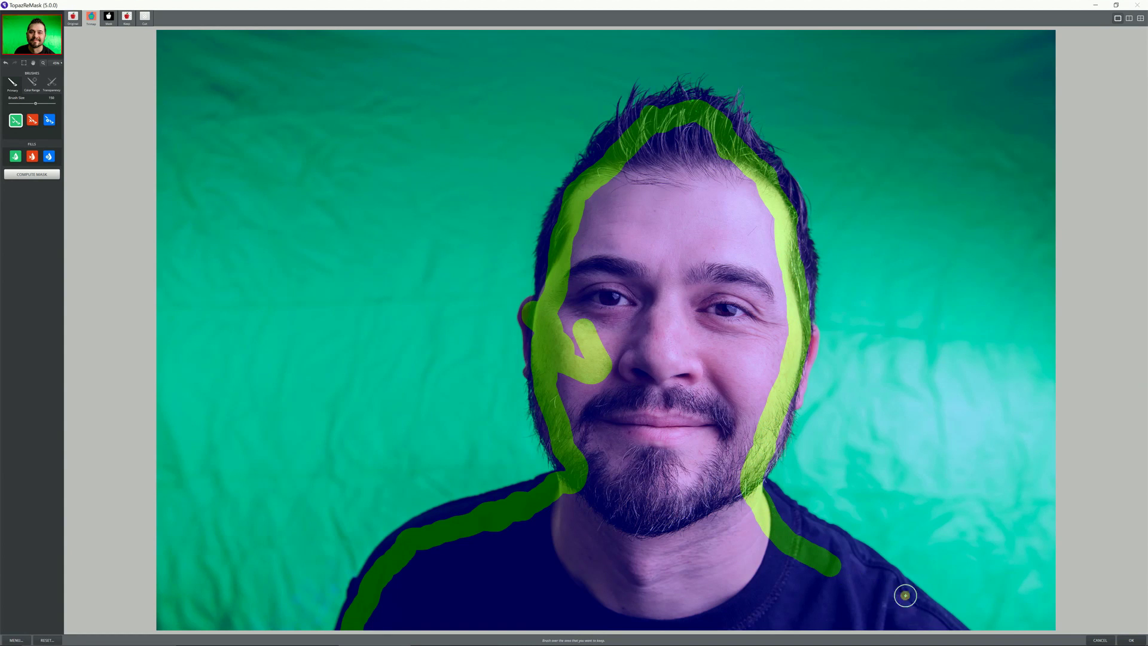
{"action": "mouse_move", "coordinate": [520, 326]}
{"action": "left_mouse_down"}
{"action": "mouse_move", "coordinate": [546, 333]}
{"action": "mouse_move", "coordinate": [672, 450]}
{"action": "left_mouse_up"}
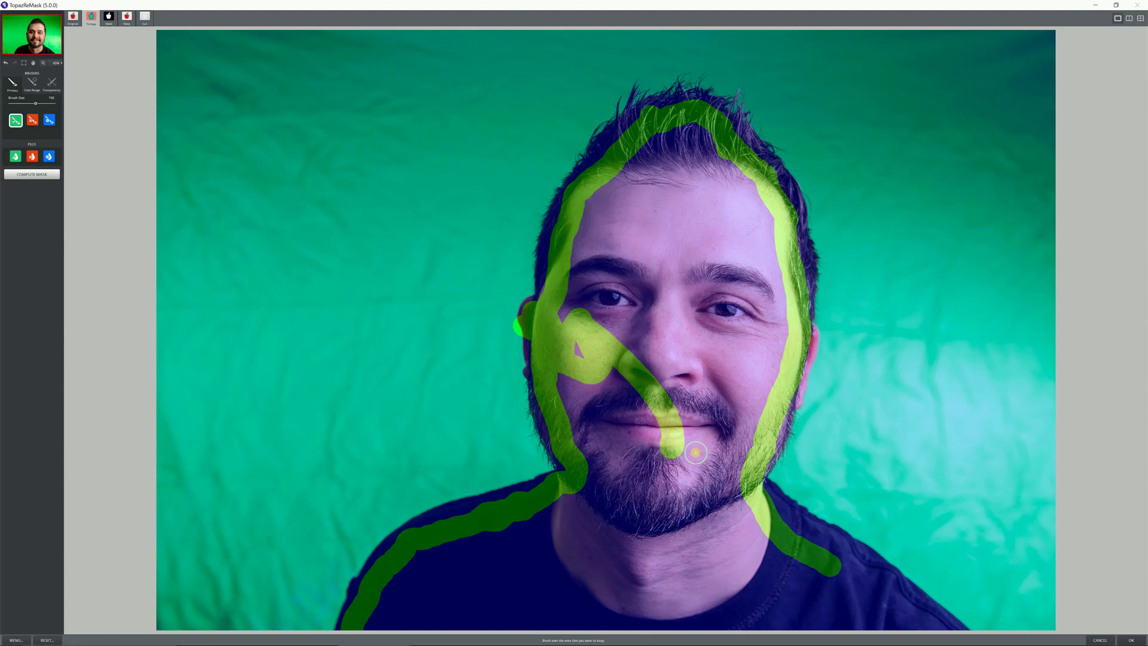
{"action": "left_click_drag", "start_coordinate": [778, 531], "coordinate": [931, 630]}
{"action": "left_click_drag", "start_coordinate": [610, 406], "coordinate": [581, 357]}
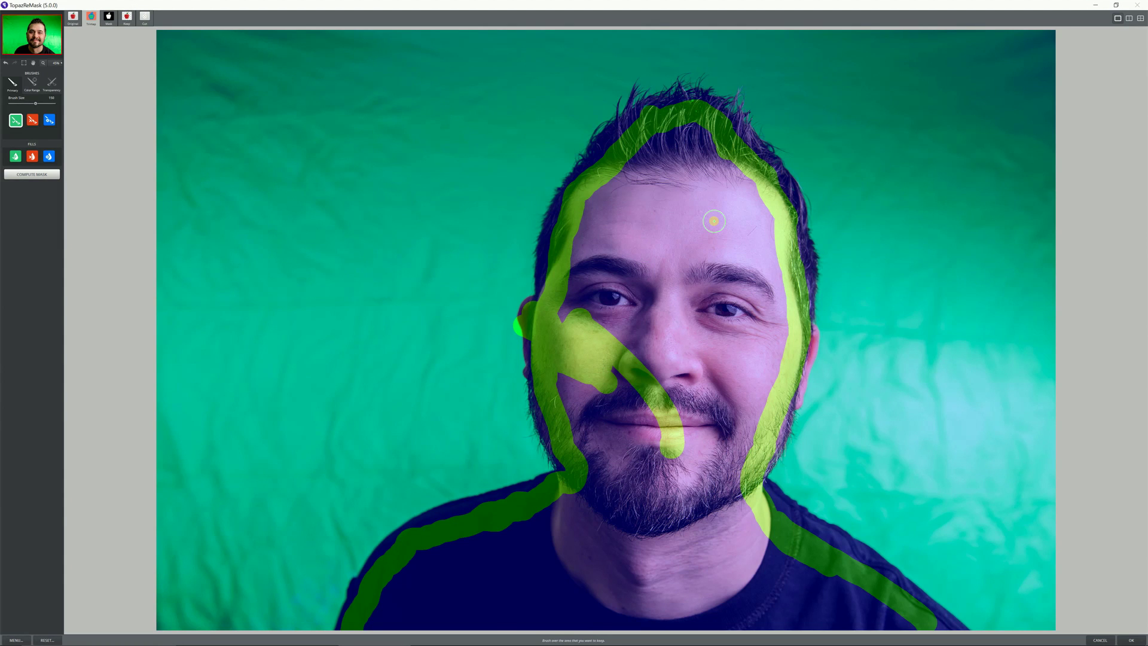
{"action": "left_click", "coordinate": [14, 156]}
{"action": "left_click", "coordinate": [699, 287]}
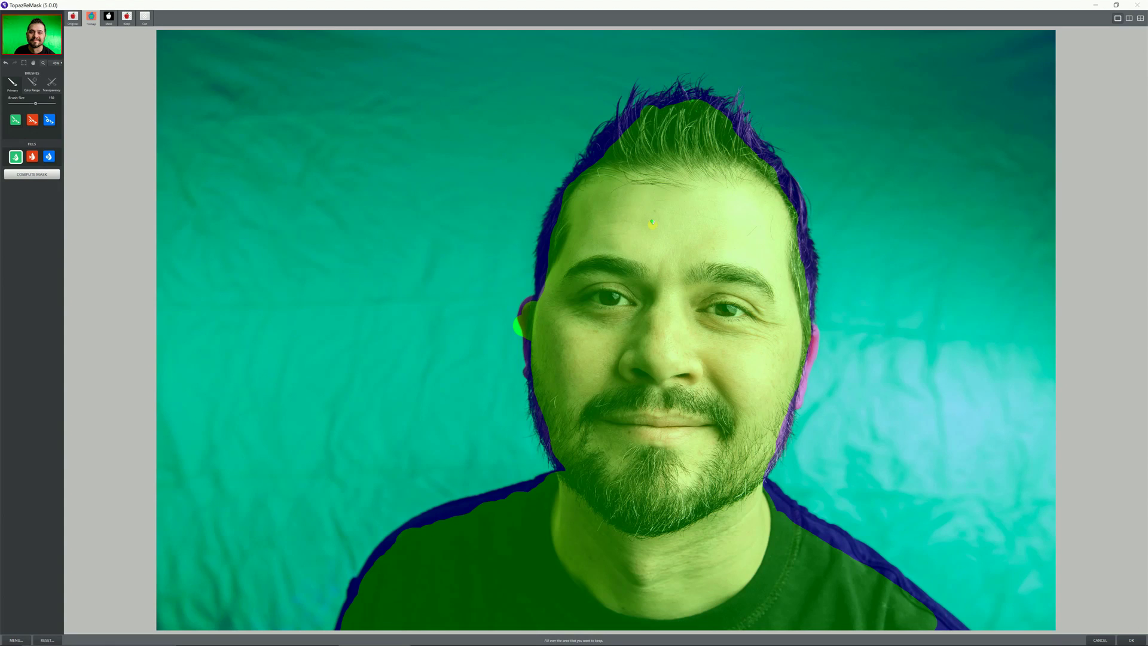
Trace around the outside of the hair, head and shoulders with the red cut brush and fill the surrounding background as cut
{"action": "left_click", "coordinate": [32, 121]}
{"action": "mouse_move", "coordinate": [592, 100]}
{"action": "left_mouse_down"}
{"action": "mouse_move", "coordinate": [521, 204]}
{"action": "mouse_move", "coordinate": [506, 246]}
{"action": "mouse_move", "coordinate": [491, 327]}
{"action": "mouse_move", "coordinate": [513, 437]}
{"action": "mouse_move", "coordinate": [383, 500]}
{"action": "mouse_move", "coordinate": [300, 634]}
{"action": "left_mouse_up"}
{"action": "mouse_move", "coordinate": [607, 90]}
{"action": "left_mouse_down"}
{"action": "mouse_move", "coordinate": [700, 56]}
{"action": "mouse_move", "coordinate": [791, 98]}
{"action": "mouse_move", "coordinate": [840, 256]}
{"action": "mouse_move", "coordinate": [831, 358]}
{"action": "mouse_move", "coordinate": [804, 445]}
{"action": "mouse_move", "coordinate": [828, 480]}
{"action": "mouse_move", "coordinate": [1009, 635]}
{"action": "left_mouse_up"}
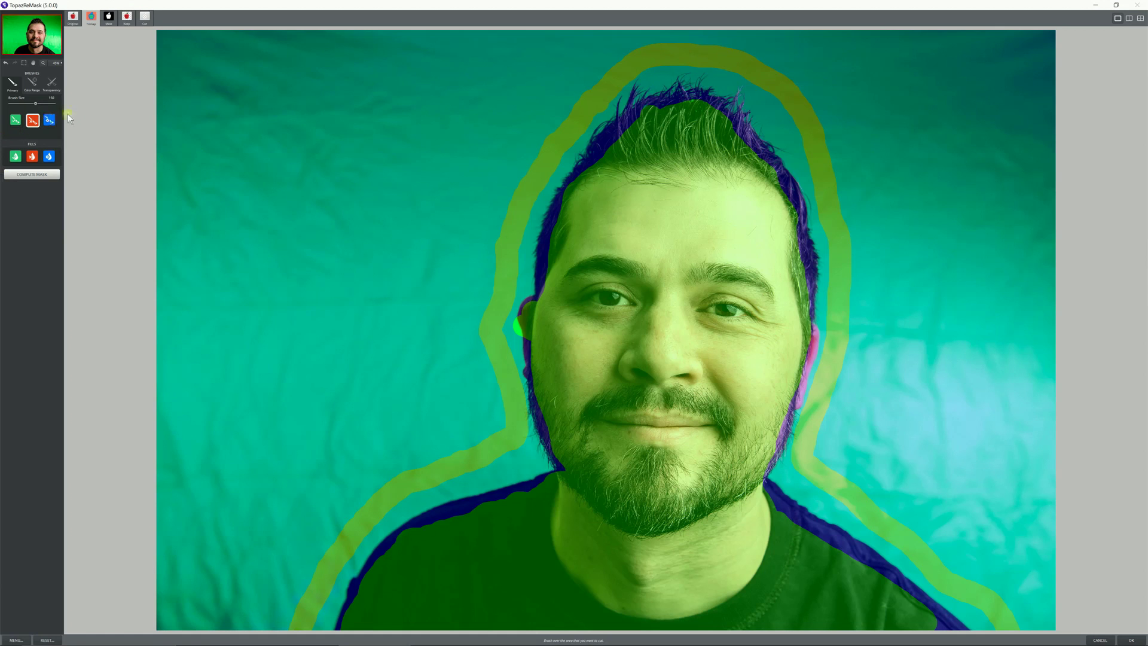
{"action": "left_click", "coordinate": [33, 122]}
{"action": "left_click", "coordinate": [31, 157]}
{"action": "left_click", "coordinate": [315, 206]}
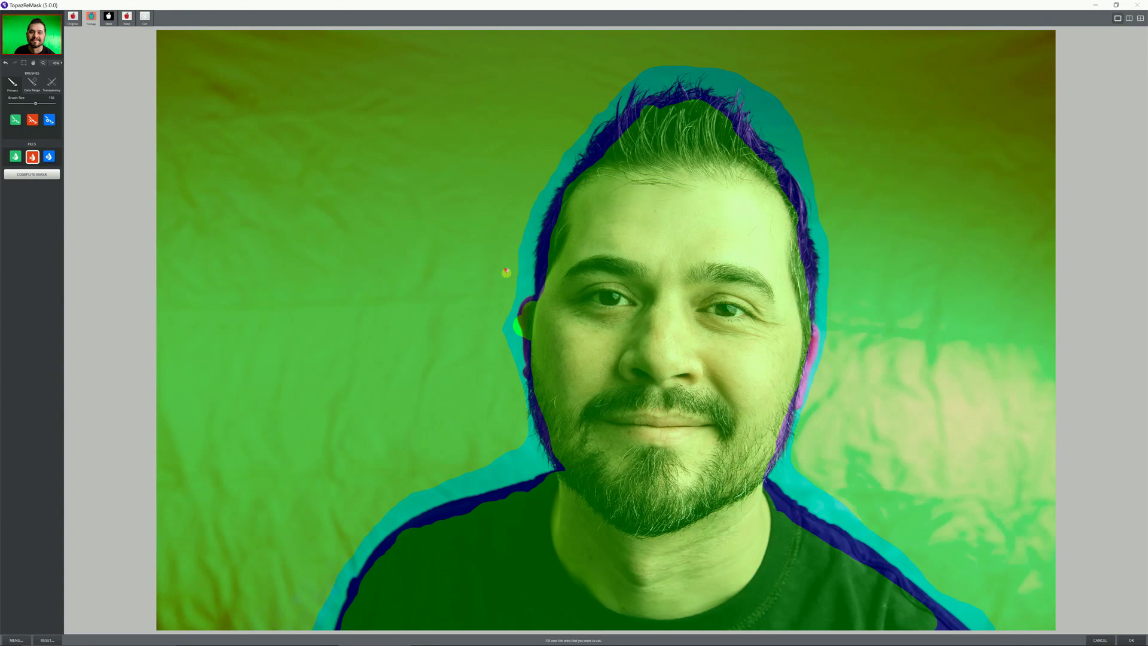
Repaint the green spill at the edge of the ear with the blue compute brush and compute the mask
{"action": "left_click", "coordinate": [33, 123]}
{"action": "left_click", "coordinate": [50, 121]}
{"action": "left_click_drag", "start_coordinate": [519, 308], "coordinate": [521, 328]}
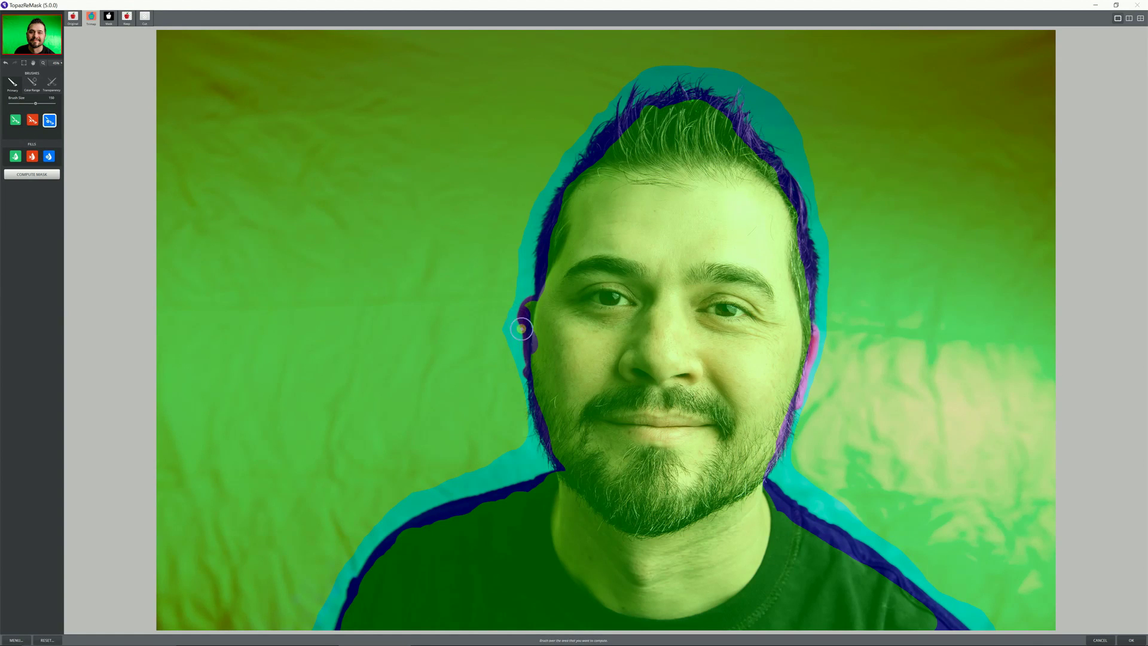
{"action": "left_click", "coordinate": [30, 177]}
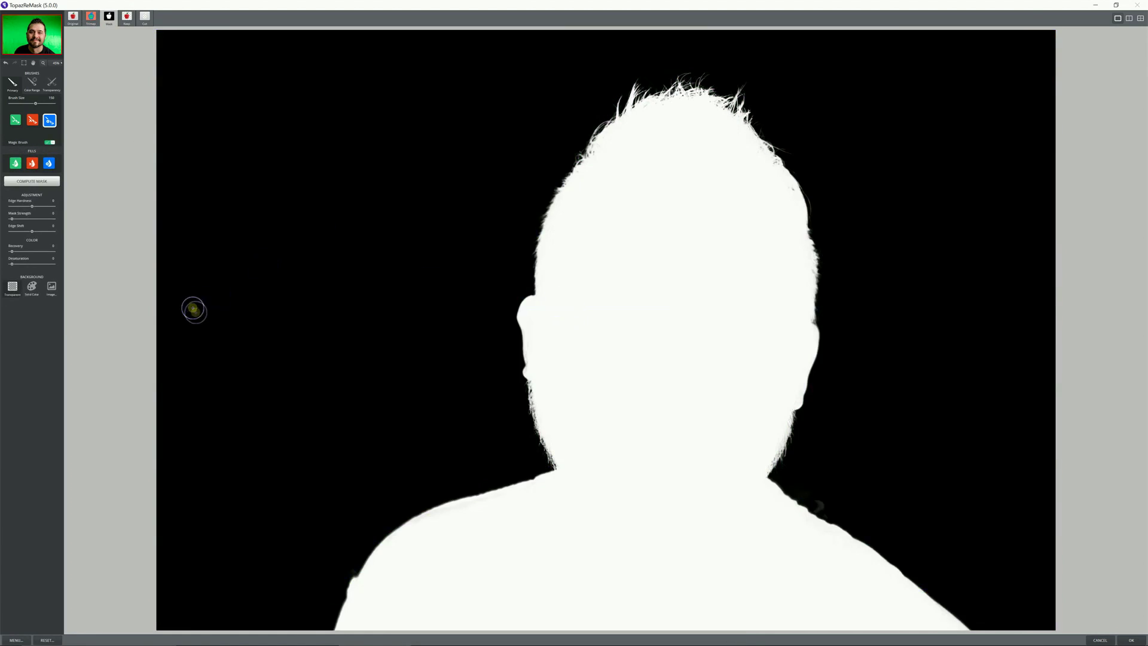
Remove the stray gray patch beside the shoulder in the mask with the red cut brush and reduce the brush size
{"action": "left_click", "coordinate": [32, 121]}
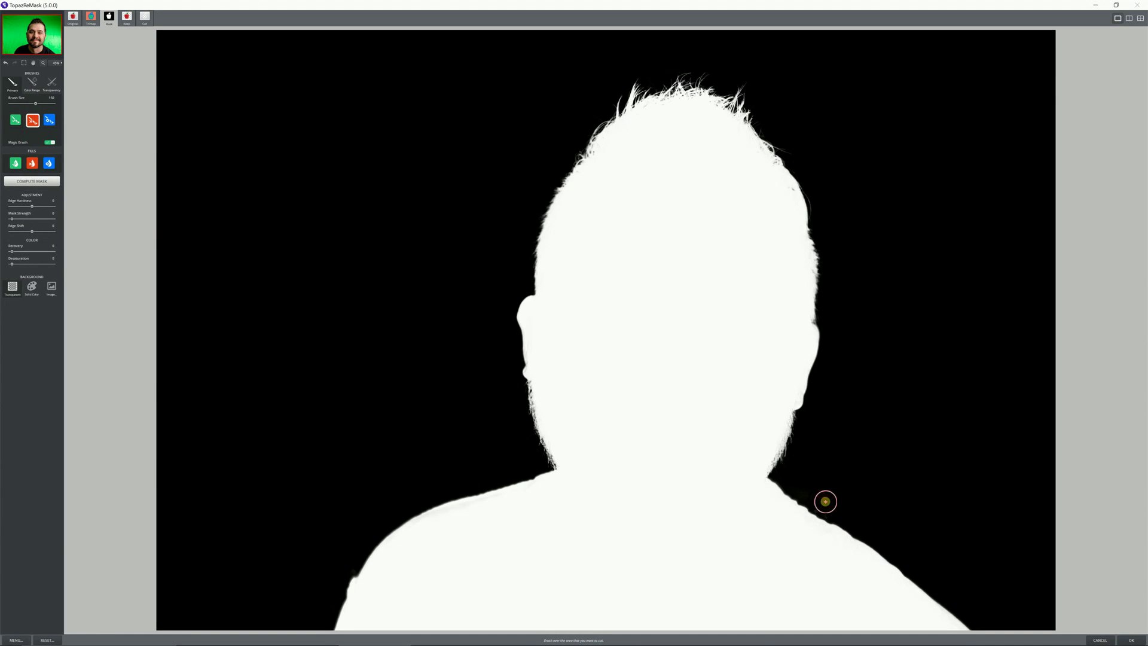
{"action": "key", "text": "bracketleft"}
{"action": "key", "text": "bracketleft"}
{"action": "key", "text": "bracketleft"}
{"action": "key", "text": "bracketleft"}
{"action": "key", "text": "bracketleft"}
{"action": "key", "text": "bracketleft"}
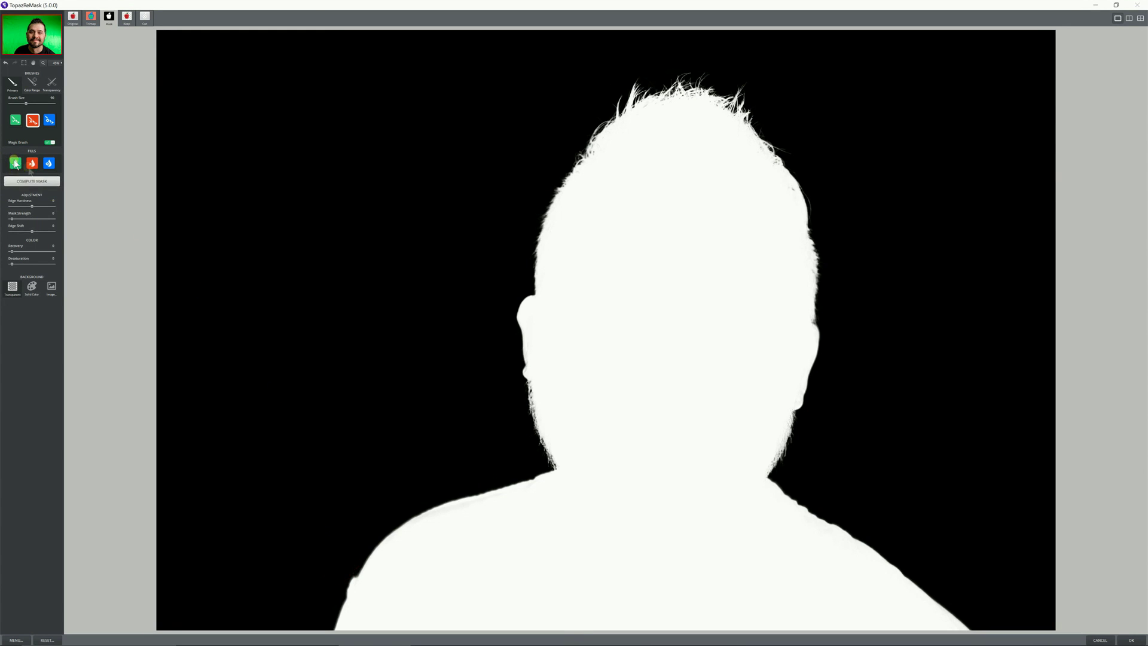
Set the colour Recovery and Mask Strength to 100, checking the edges in the mask and cutout views
{"action": "left_click_drag", "start_coordinate": [12, 252], "coordinate": [36, 257]}
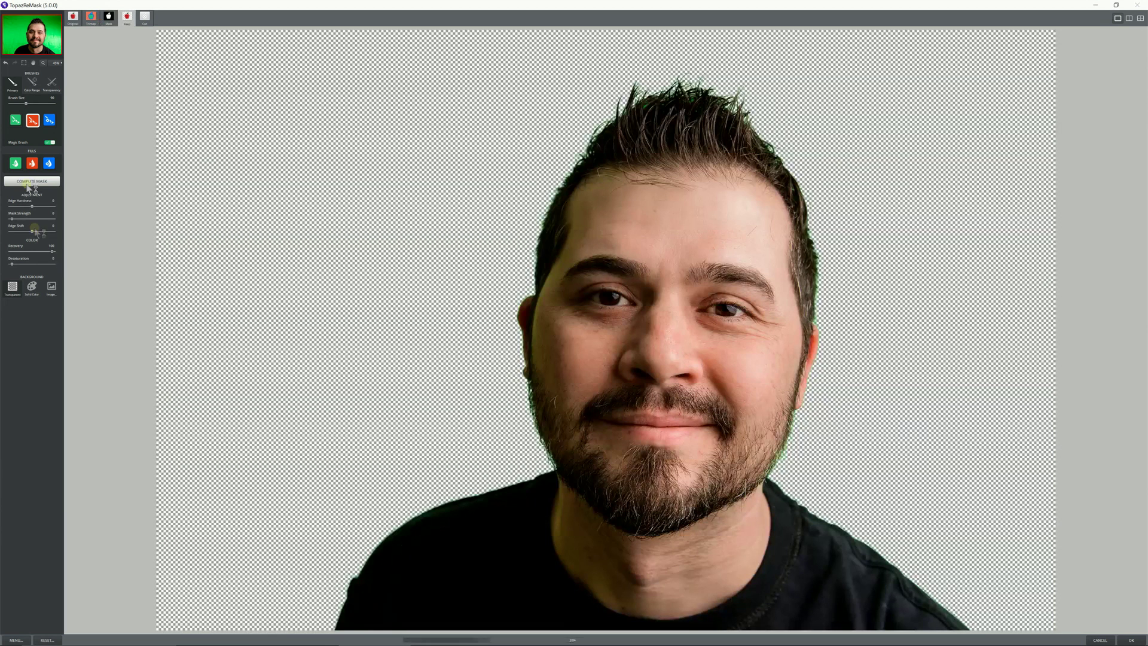
{"action": "left_click_drag", "start_coordinate": [17, 250], "coordinate": [49, 245]}
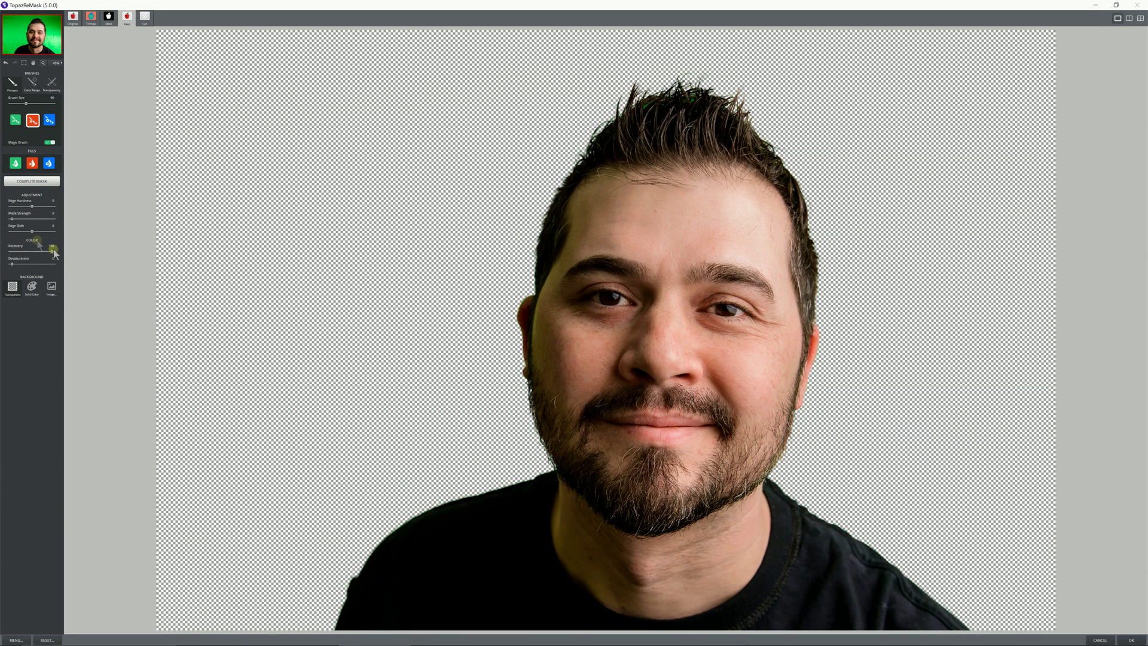
{"action": "left_click_drag", "start_coordinate": [11, 220], "coordinate": [63, 219]}
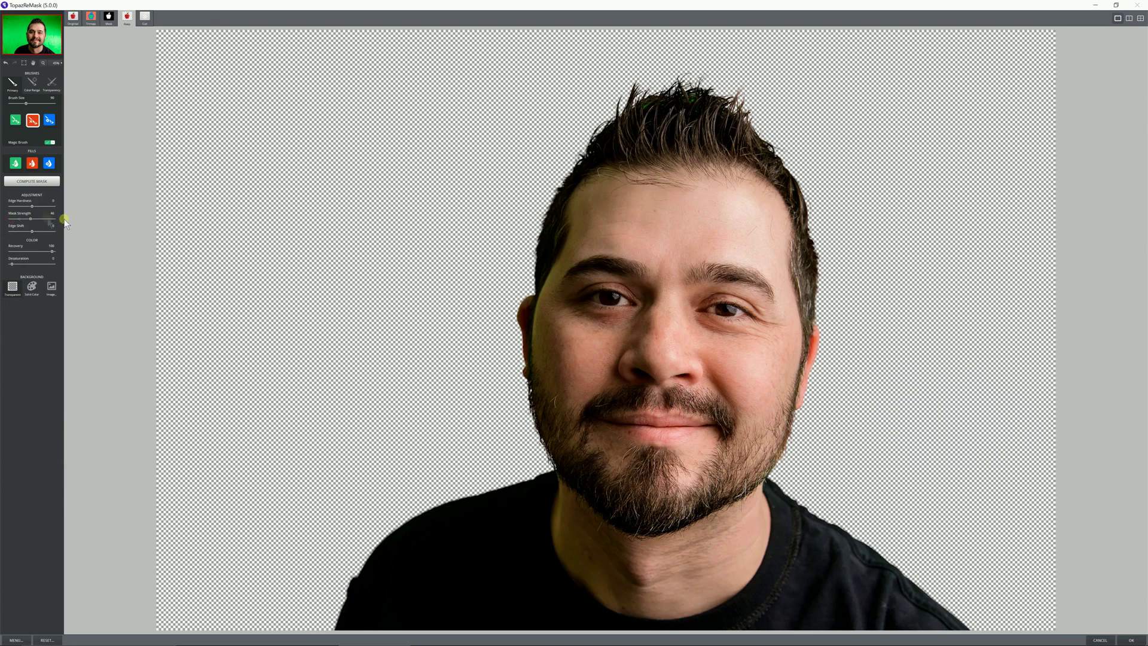
{"action": "left_click", "coordinate": [107, 26]}
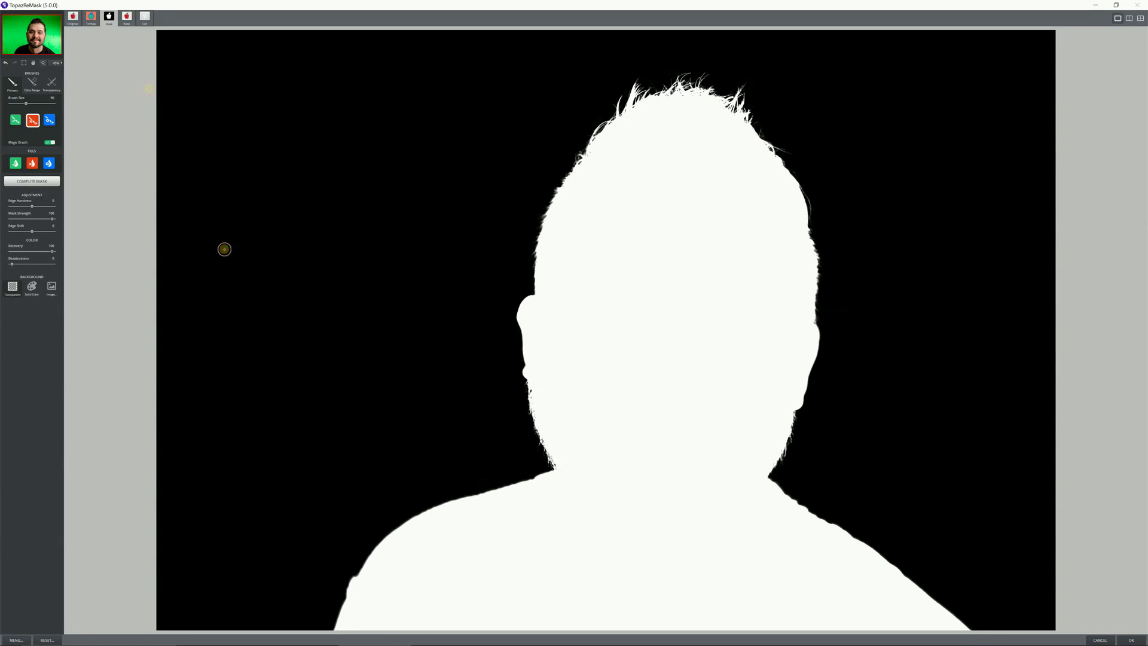
{"action": "left_click", "coordinate": [128, 17]}
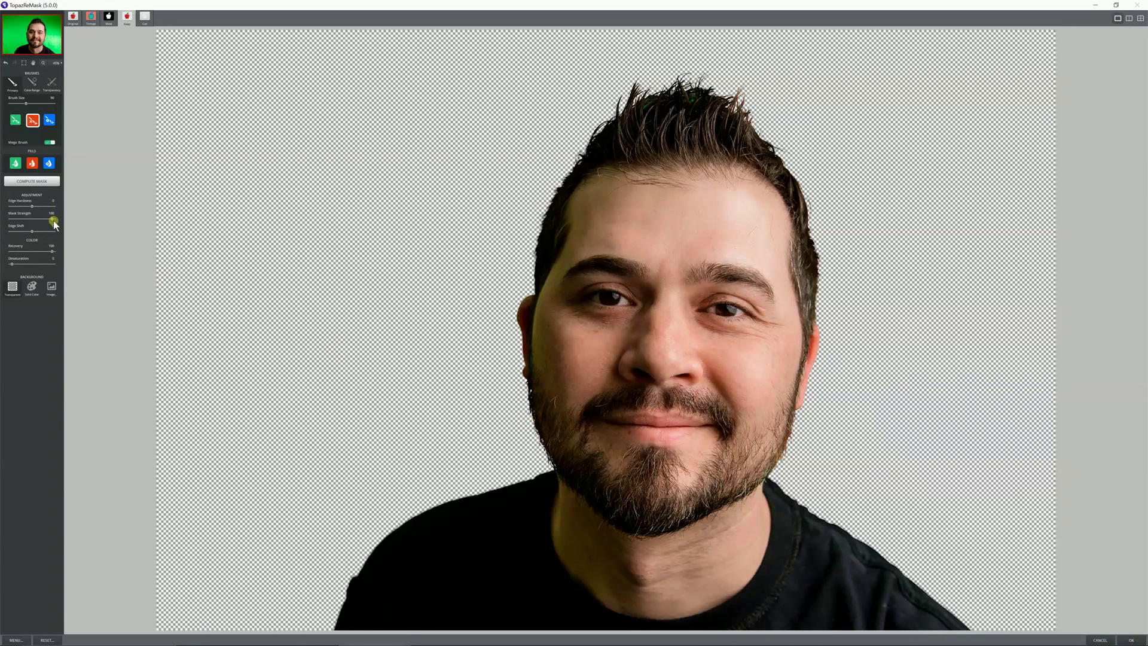
Apply the ReMask result to the photo and delete the original Background layer
{"action": "left_click_drag", "start_coordinate": [18, 267], "coordinate": [21, 265]}
{"action": "left_click", "coordinate": [1130, 640]}
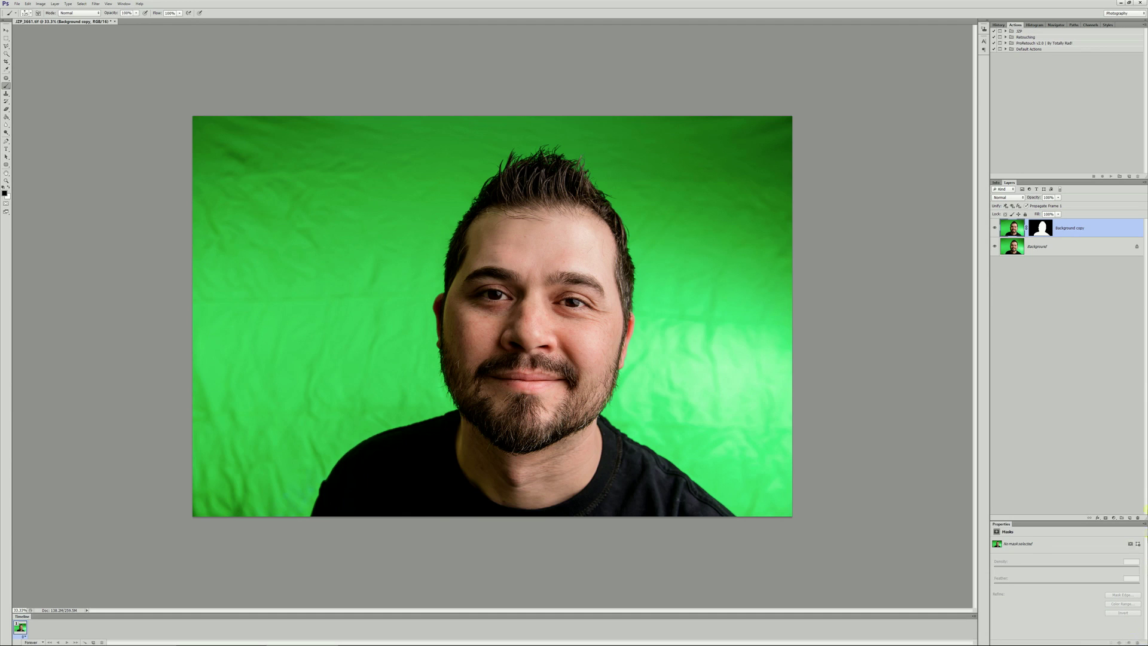
{"action": "left_click", "coordinate": [1056, 253]}
{"action": "key", "text": "Delete"}
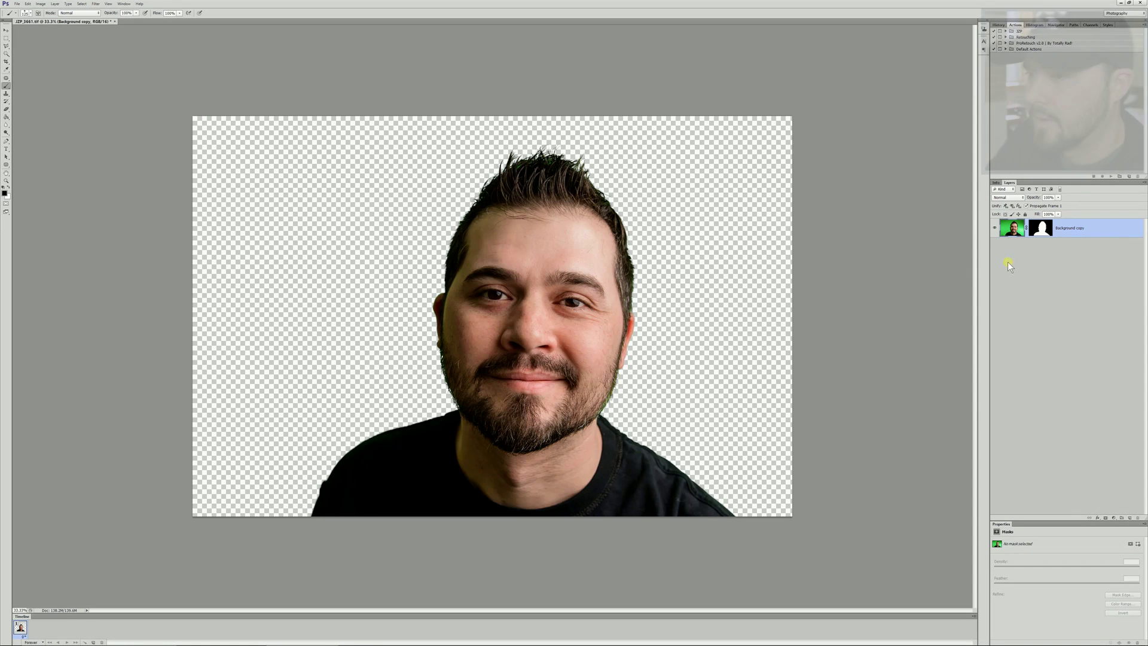
Examine the cutout's face, ear and beard edges up close for leftover green spill
{"action": "key", "text": "ctrl+plus"}
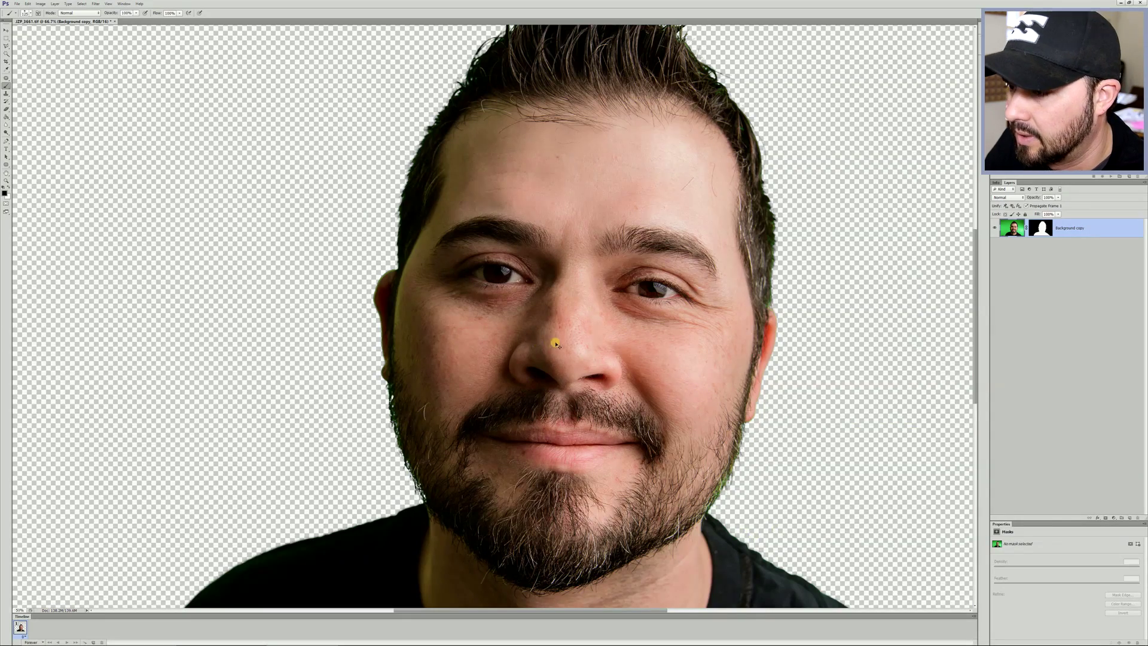
{"action": "key", "text": "ctrl+minus"}
{"action": "key", "text": "ctrl+plus"}
{"action": "key", "text": "ctrl+plus"}
{"action": "key", "text": "ctrl+plus"}
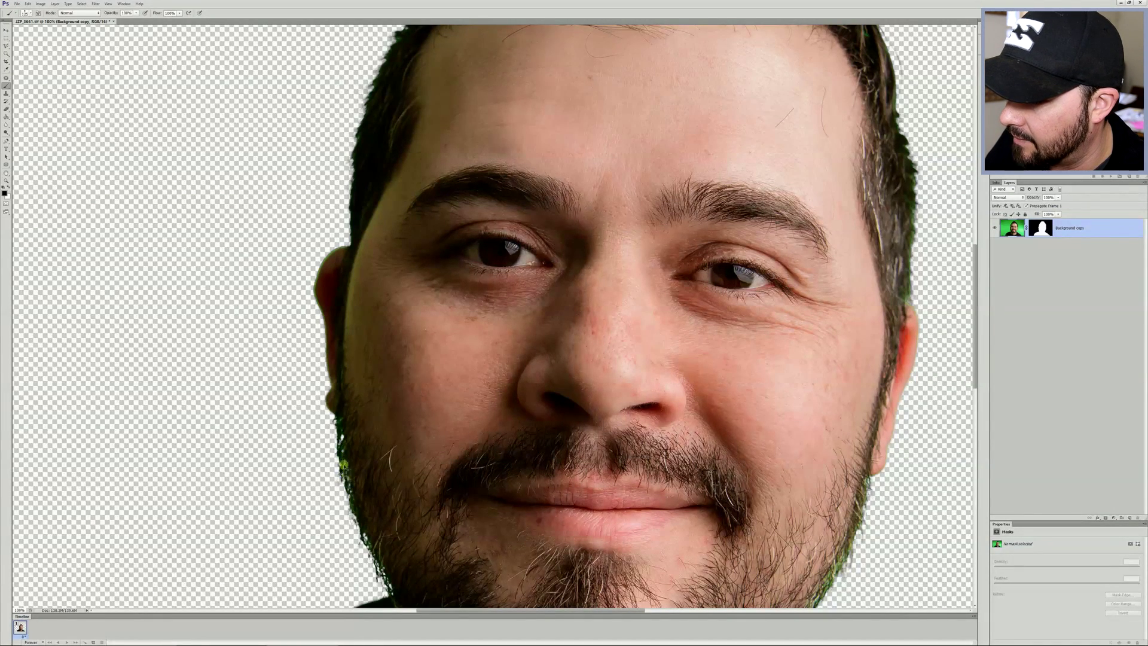
{"action": "key", "text": "ctrl+minus"}
{"action": "key", "text": "ctrl+minus"}
{"action": "key", "text": "ctrl+minus"}
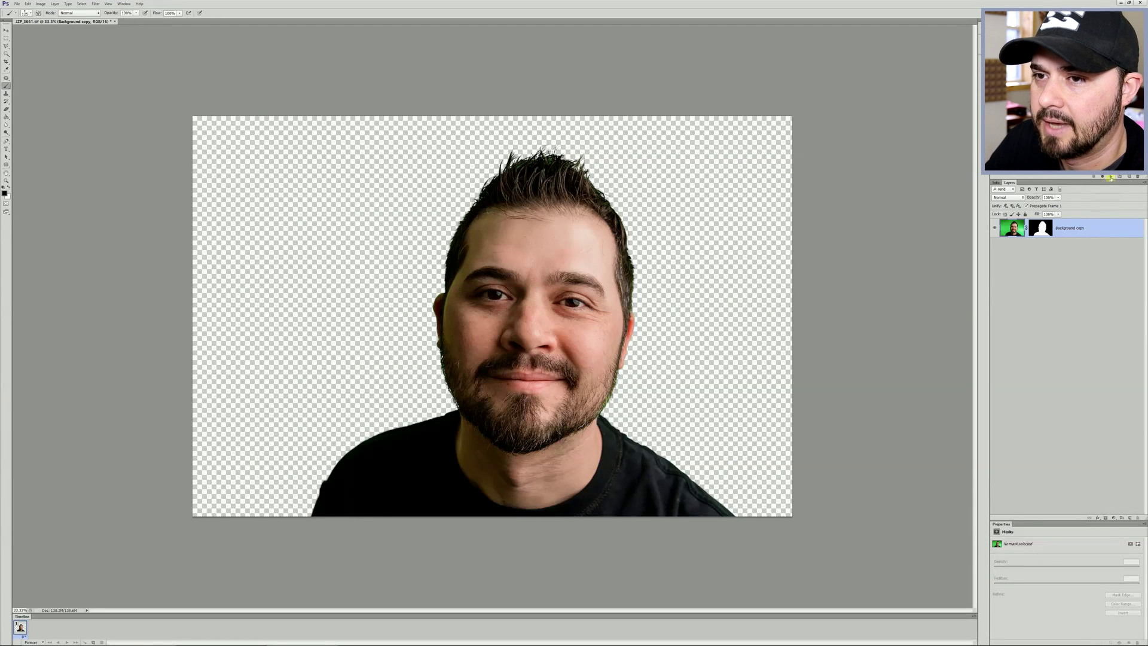
Run the green-removal action on the cutout and select the Gray Background layer
{"action": "left_click", "coordinate": [1110, 178]}
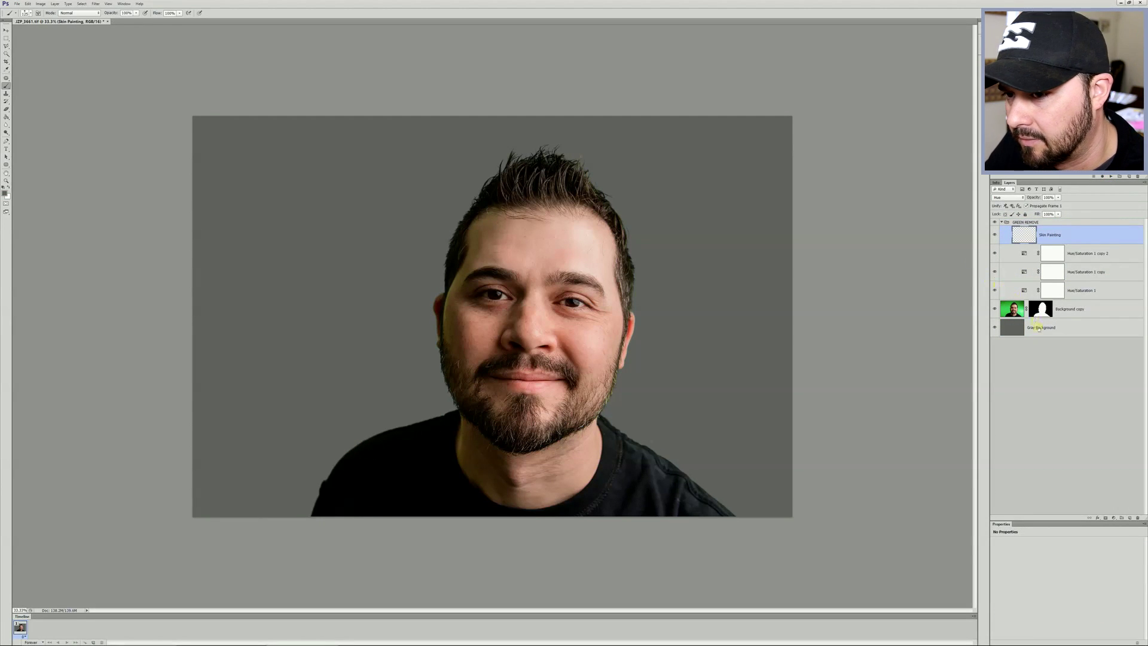
{"action": "left_click", "coordinate": [1038, 327]}
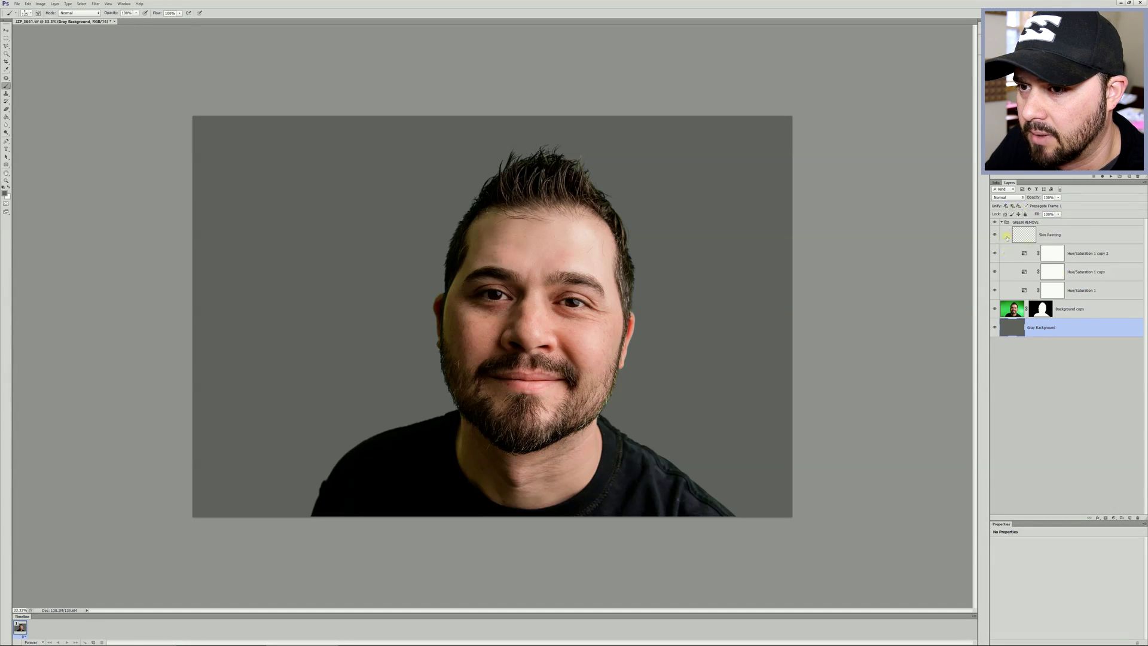
Show the Greens range settings of the Hue/Saturation 1 copy 2 layer in an enlarged properties area
{"action": "left_click", "coordinate": [1052, 253]}
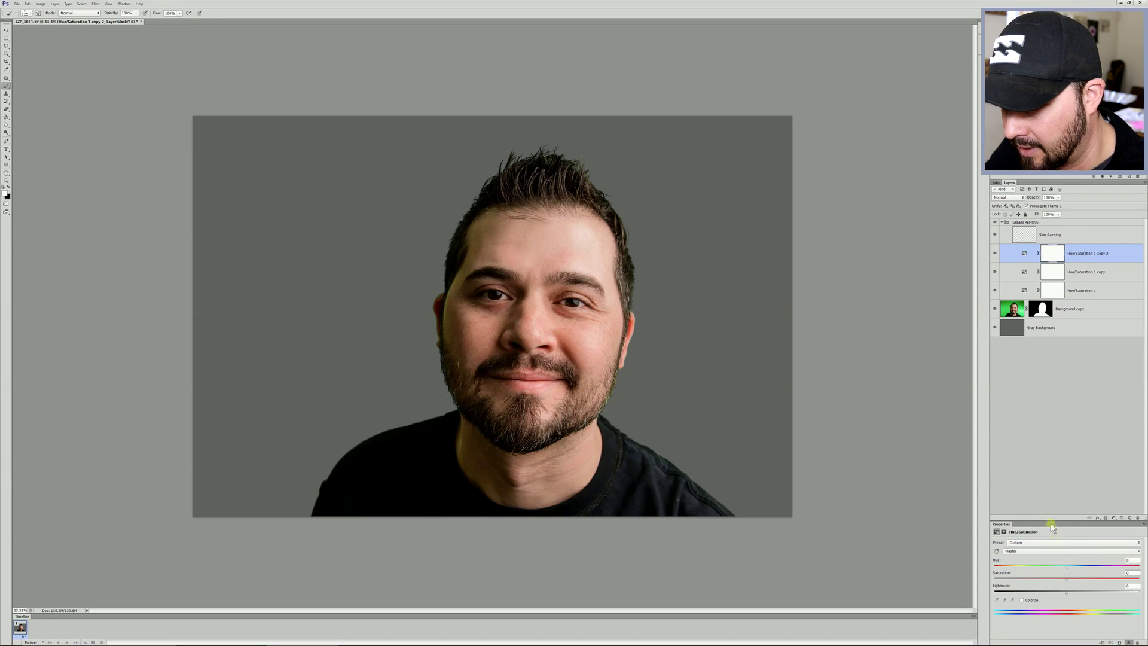
{"action": "left_click_drag", "start_coordinate": [1053, 526], "coordinate": [1065, 410]}
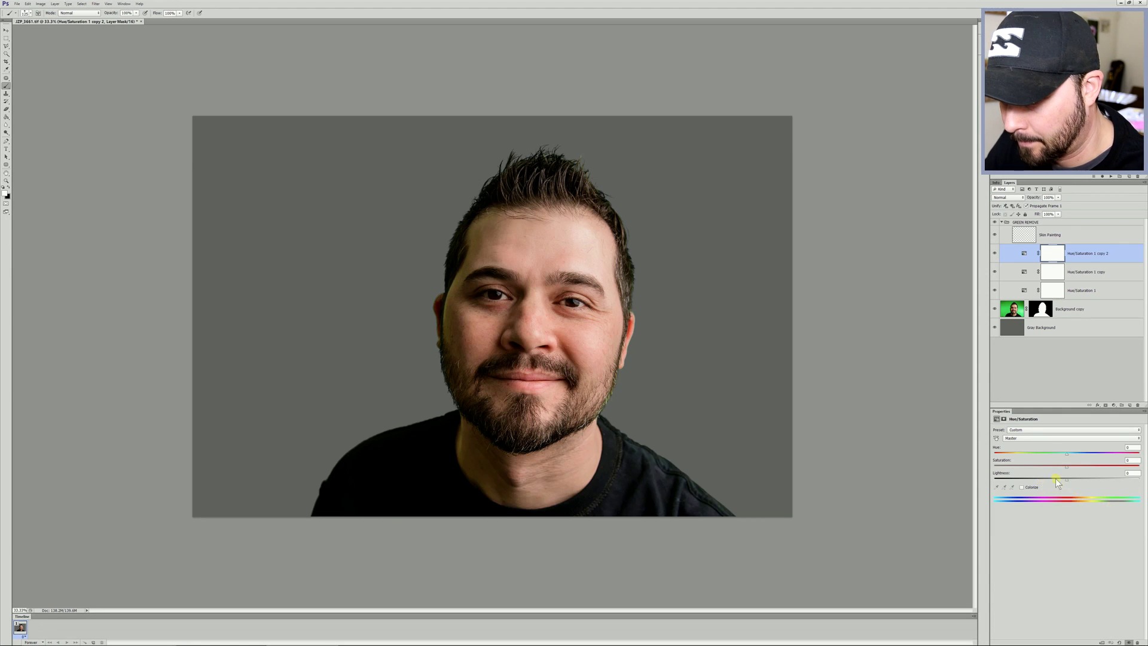
{"action": "left_click", "coordinate": [1033, 440]}
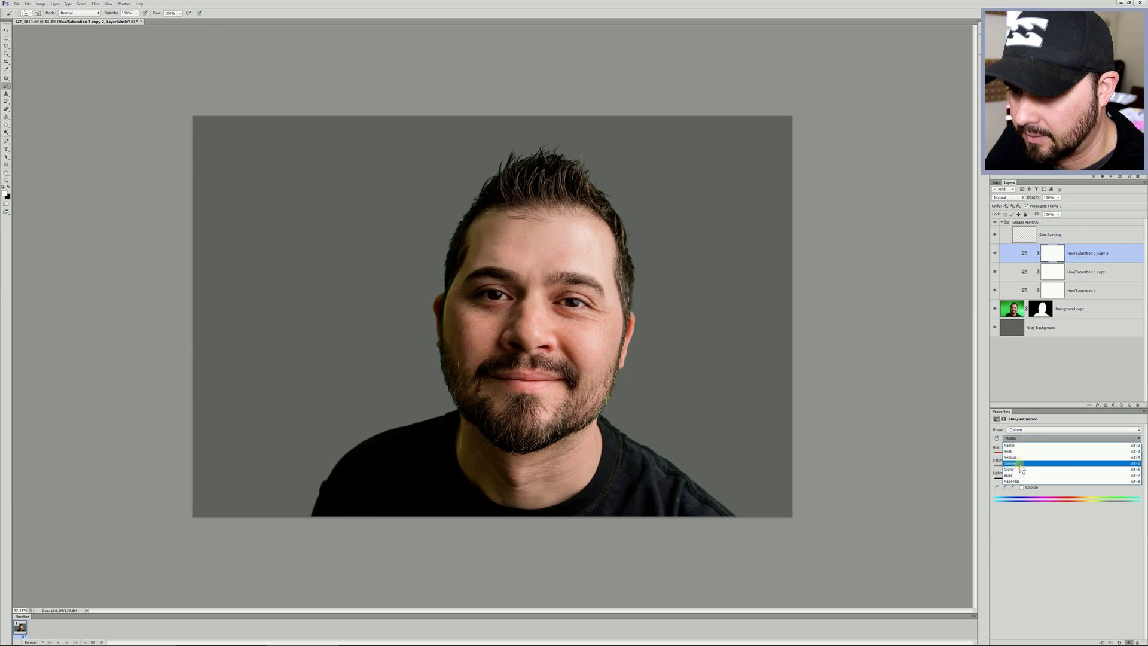
{"action": "left_click", "coordinate": [1020, 464]}
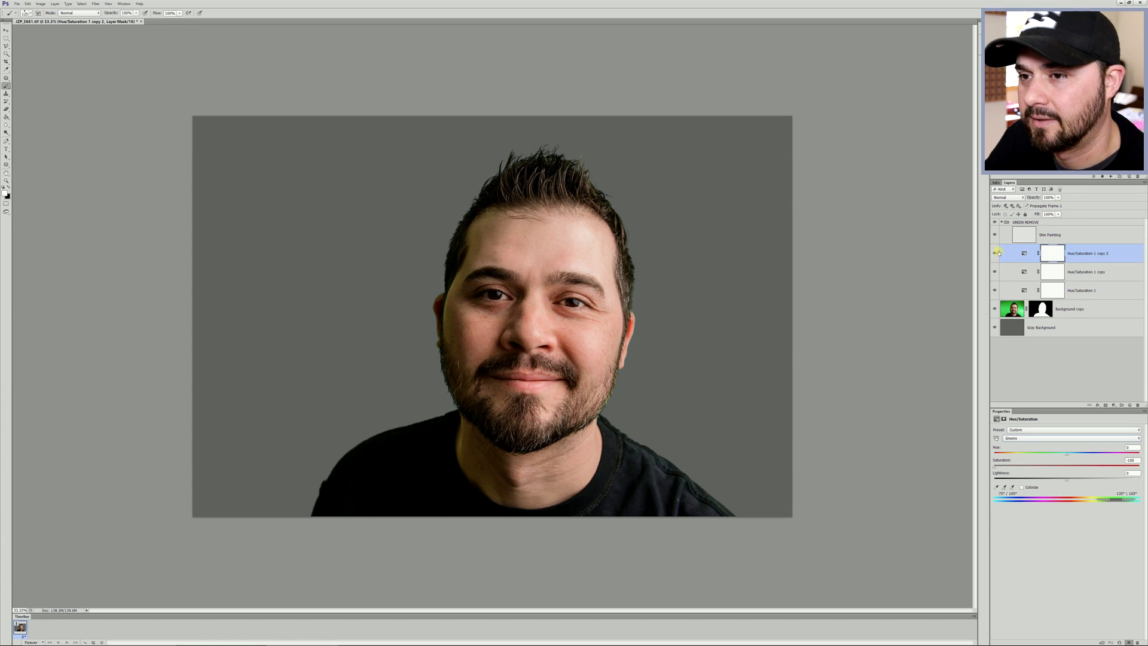
Select the Skin Painting layer in the GREEN REMOVE group and choose Hue as its blend mode
{"action": "left_click", "coordinate": [1050, 237]}
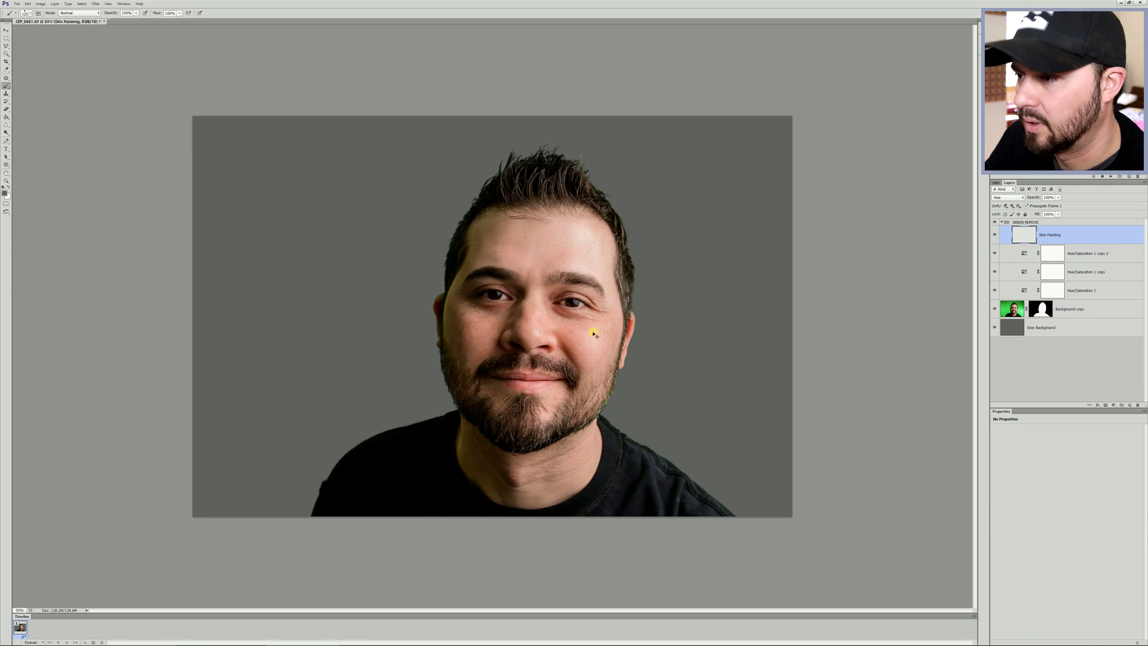
{"action": "scroll", "coordinate": [594, 333], "scroll_direction": "up", "scroll_amount": 2}
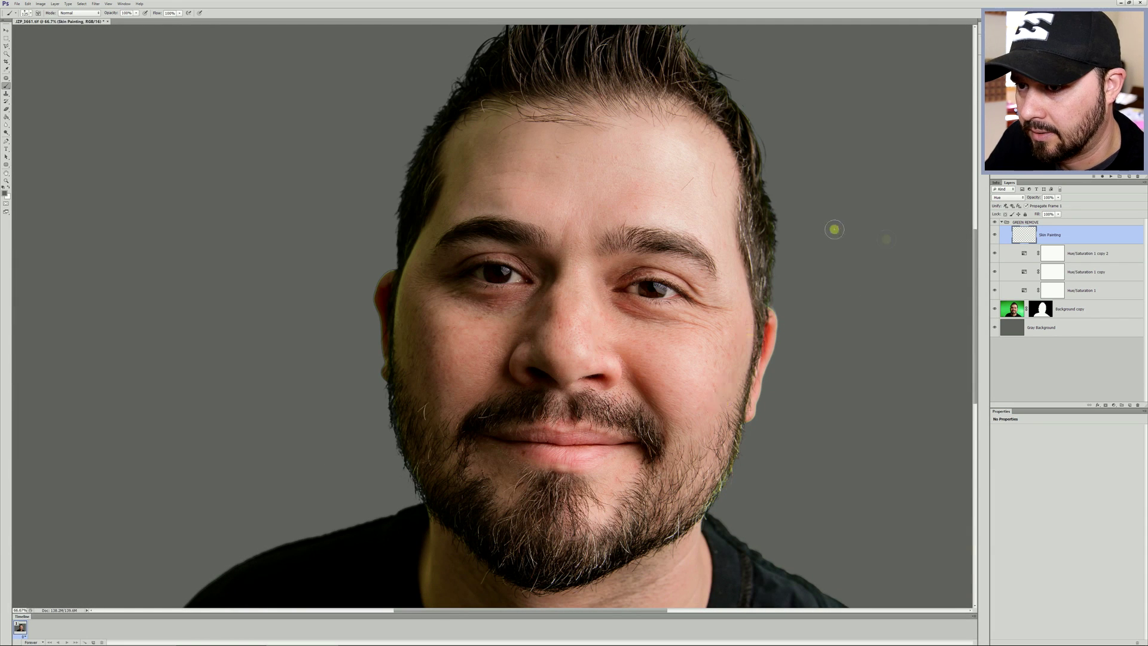
{"action": "left_click", "coordinate": [1013, 198]}
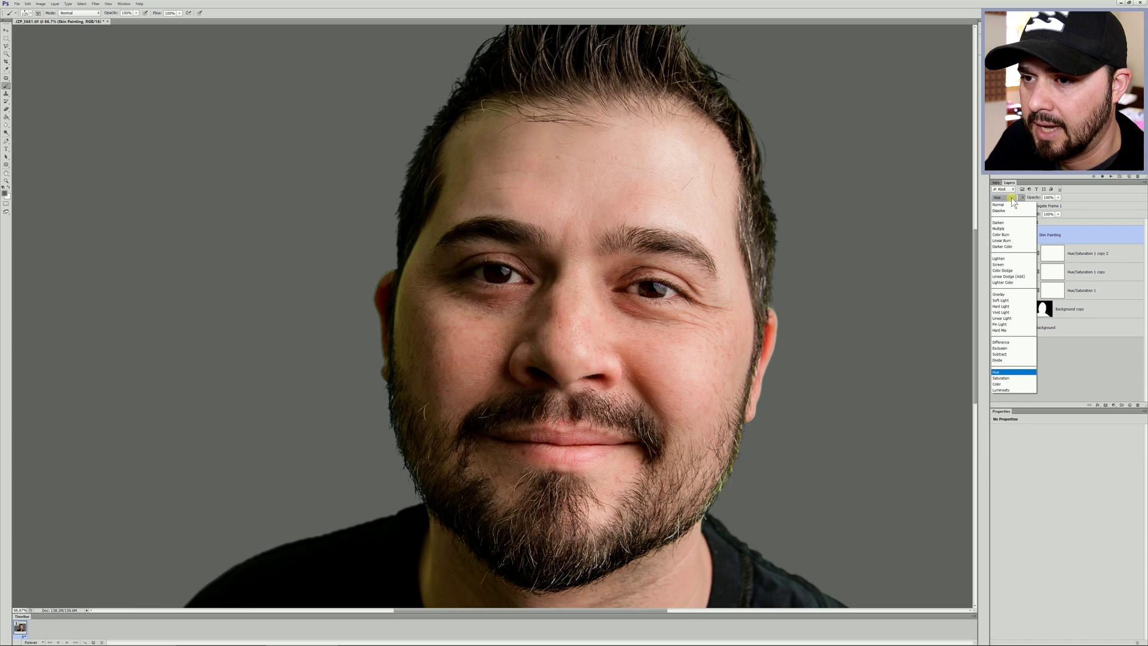
{"action": "left_click", "coordinate": [1011, 372]}
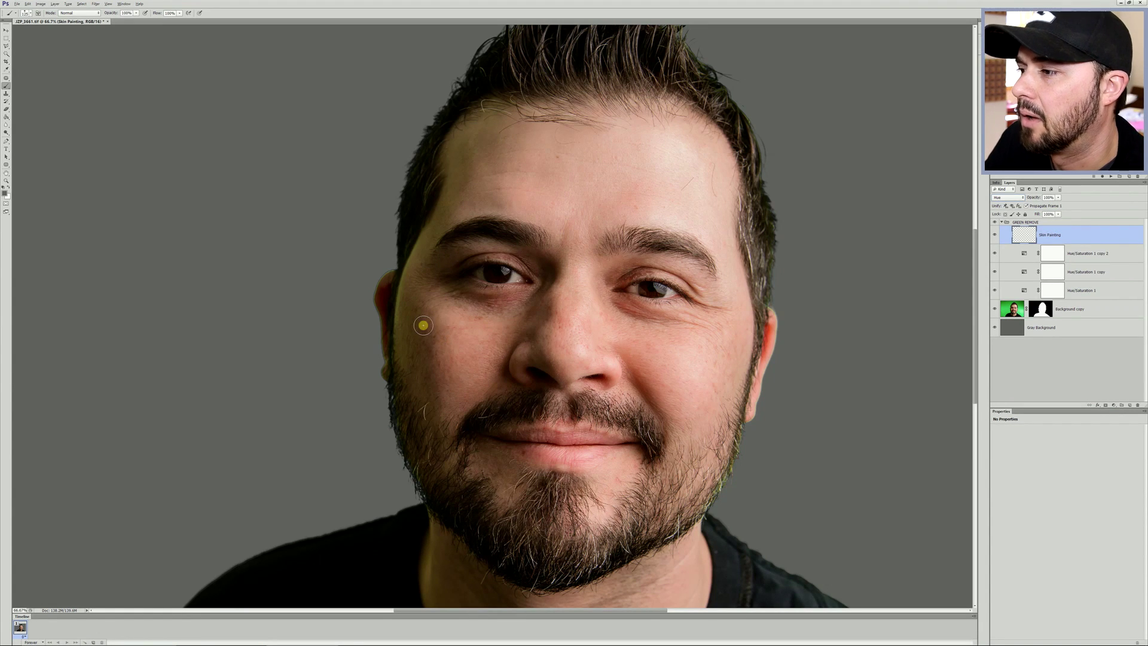
Sample clean skin and hair tones and brush over the green spill along the face edges, sideburns and ears on the Skin Painting layer
{"action": "left_click", "coordinate": [423, 325], "text": "alt"}
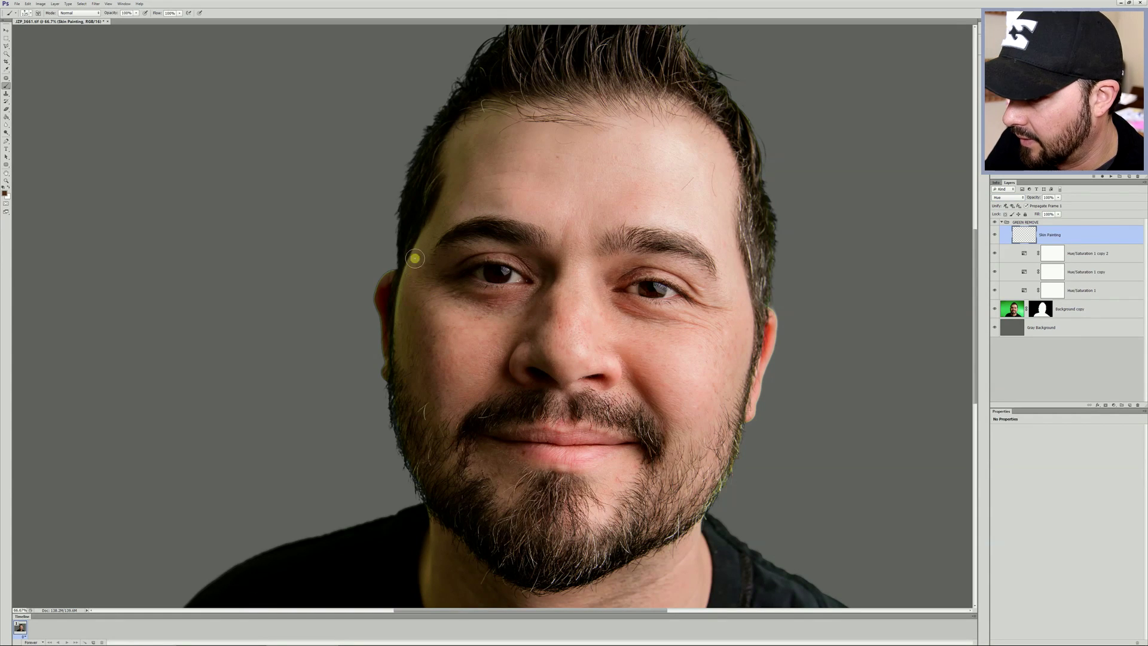
{"action": "mouse_move", "coordinate": [418, 249]}
{"action": "left_mouse_down"}
{"action": "mouse_move", "coordinate": [399, 354]}
{"action": "mouse_move", "coordinate": [424, 416]}
{"action": "mouse_move", "coordinate": [419, 305]}
{"action": "mouse_move", "coordinate": [440, 425]}
{"action": "mouse_move", "coordinate": [419, 396]}
{"action": "mouse_move", "coordinate": [437, 348]}
{"action": "mouse_move", "coordinate": [414, 377]}
{"action": "mouse_move", "coordinate": [416, 408]}
{"action": "mouse_move", "coordinate": [401, 384]}
{"action": "mouse_move", "coordinate": [398, 399]}
{"action": "mouse_move", "coordinate": [428, 488]}
{"action": "mouse_move", "coordinate": [448, 505]}
{"action": "mouse_move", "coordinate": [395, 366]}
{"action": "mouse_move", "coordinate": [510, 445]}
{"action": "mouse_move", "coordinate": [507, 485]}
{"action": "mouse_move", "coordinate": [616, 495]}
{"action": "left_mouse_up"}
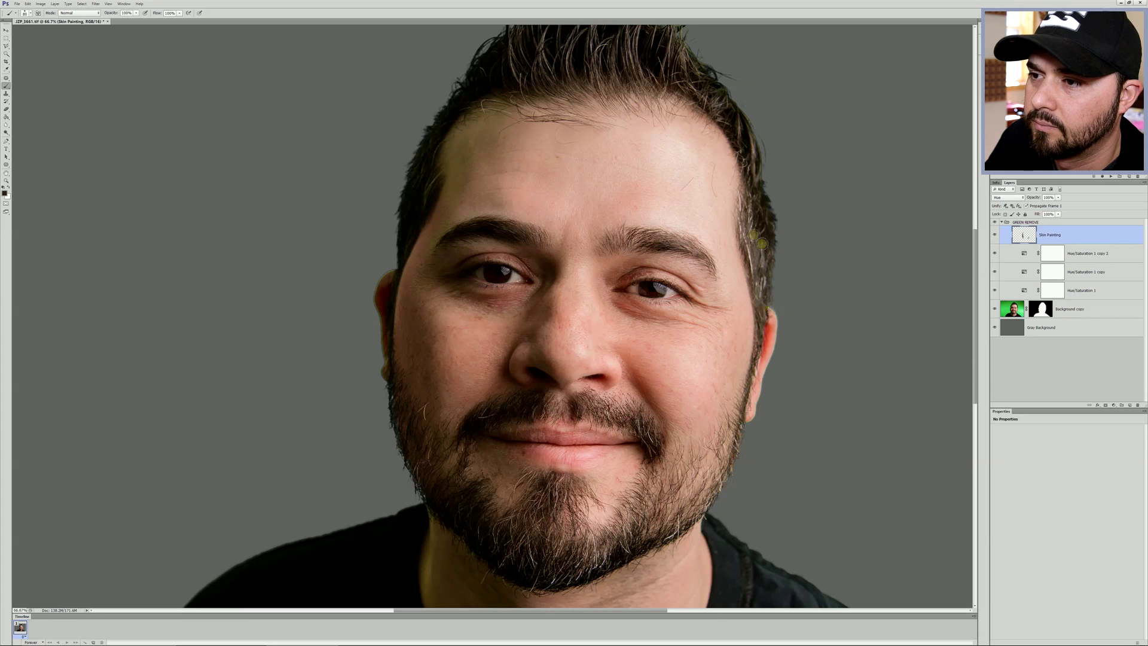
{"action": "scroll", "coordinate": [394, 410], "scroll_direction": "up", "scroll_amount": 3}
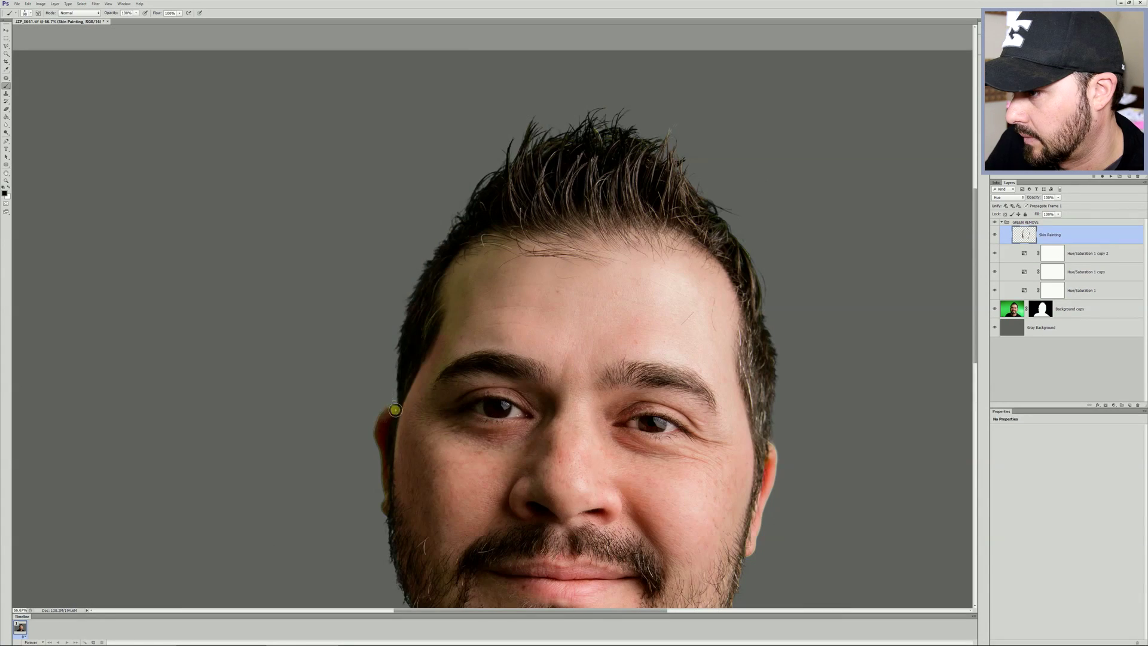
{"action": "left_click", "coordinate": [390, 410]}
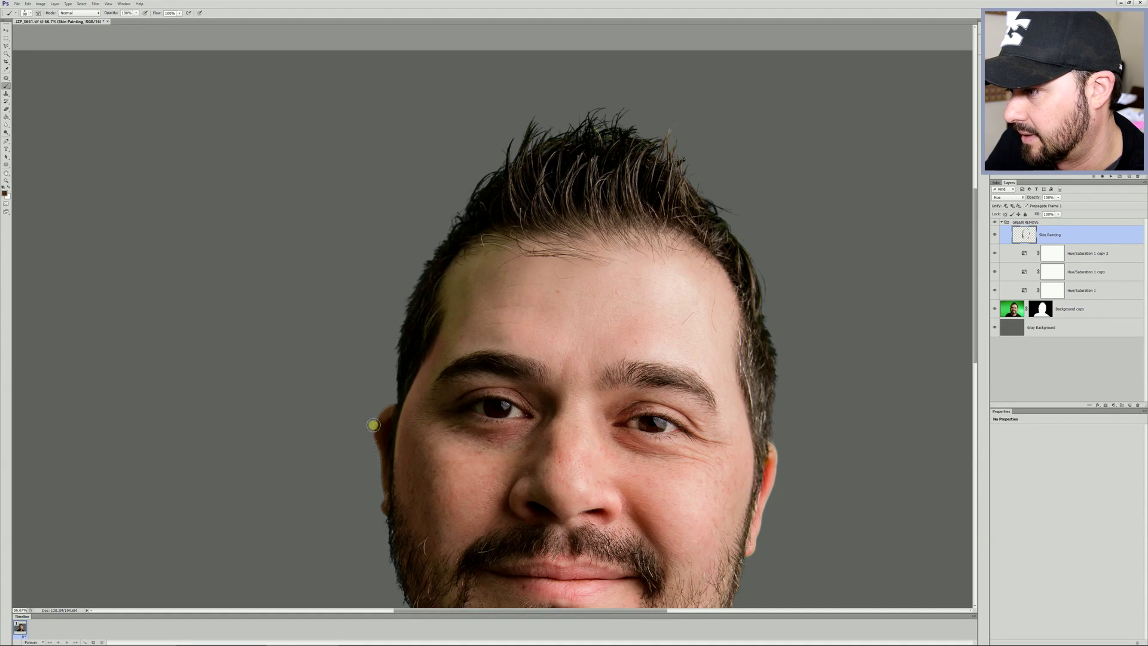
{"action": "left_click_drag", "start_coordinate": [975, 292], "coordinate": [975, 341]}
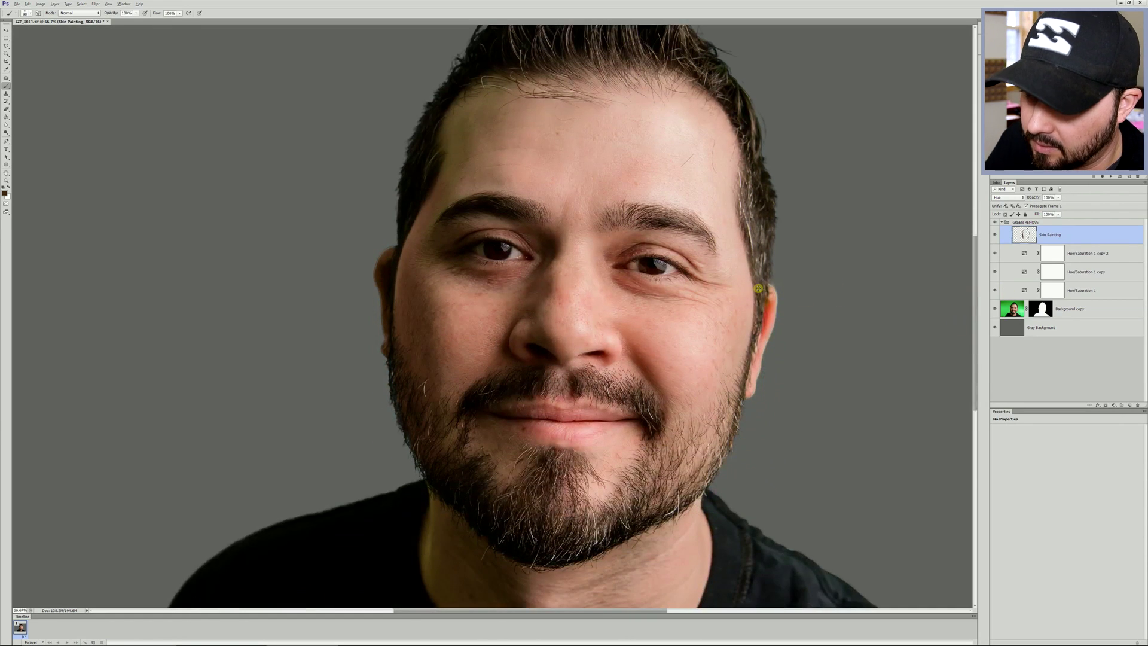
{"action": "left_click", "coordinate": [770, 287], "text": "alt"}
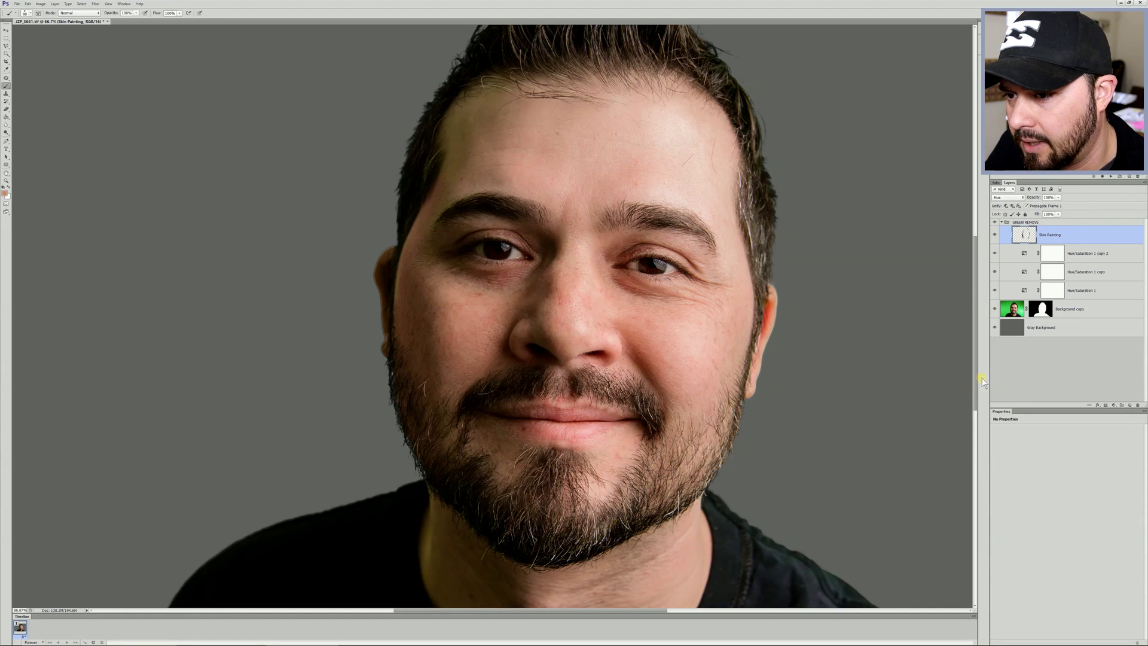
Brush sampled skin and beard tones over the green spill along the shadowed side of the neck and under the jaw
{"action": "left_click_drag", "start_coordinate": [976, 375], "coordinate": [975, 424]}
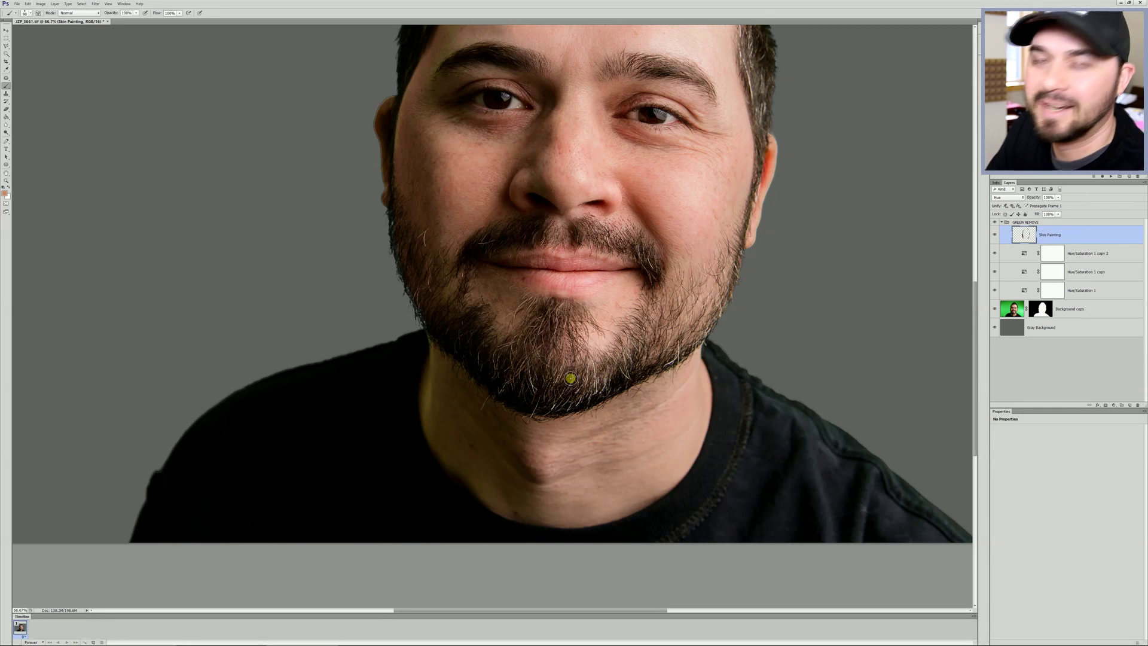
{"action": "left_click", "coordinate": [563, 443]}
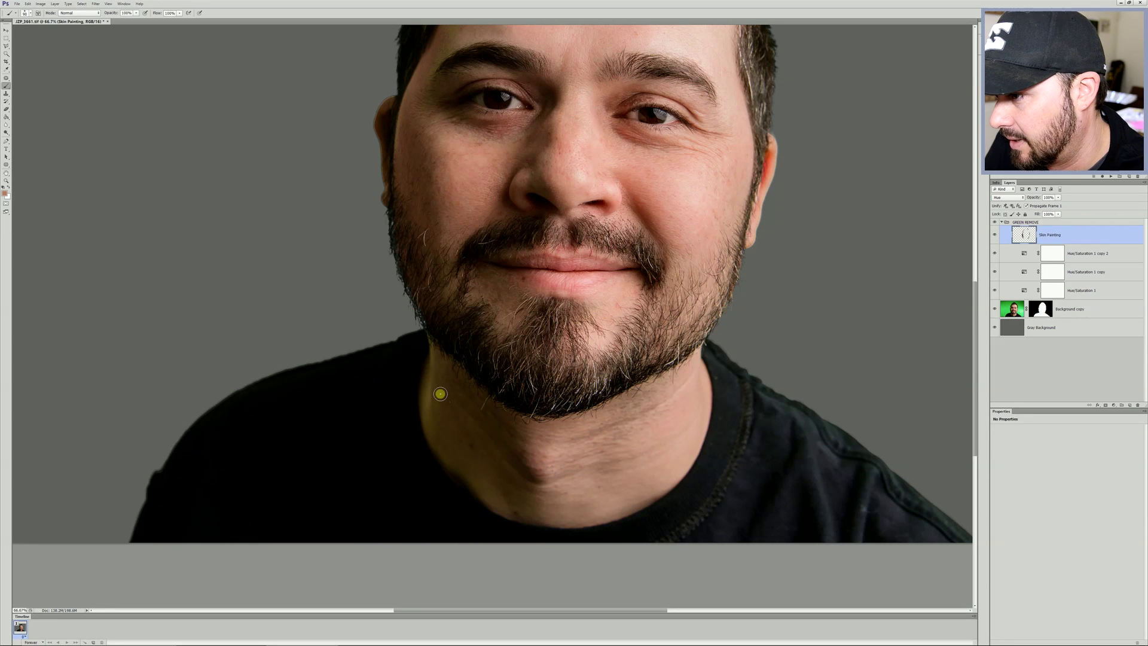
{"action": "left_click_drag", "start_coordinate": [438, 369], "coordinate": [437, 435]}
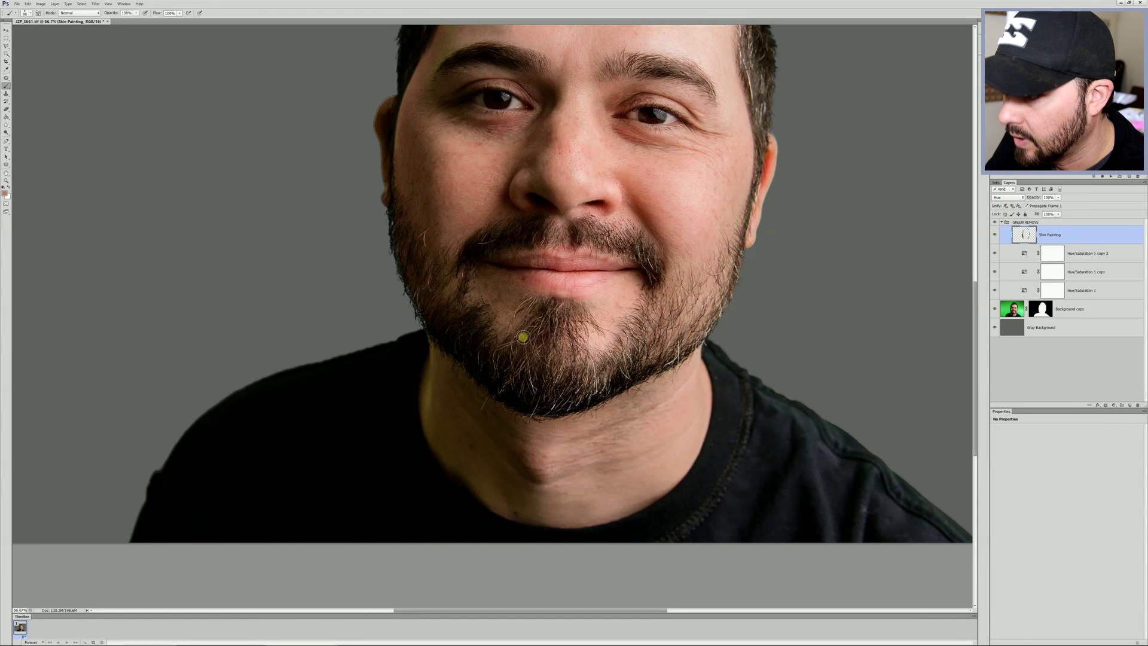
{"action": "left_click_drag", "start_coordinate": [499, 295], "coordinate": [496, 293]}
{"action": "mouse_move", "coordinate": [436, 351]}
{"action": "left_mouse_down"}
{"action": "mouse_move", "coordinate": [425, 348]}
{"action": "mouse_move", "coordinate": [437, 442]}
{"action": "mouse_move", "coordinate": [528, 508]}
{"action": "mouse_move", "coordinate": [518, 429]}
{"action": "mouse_move", "coordinate": [483, 399]}
{"action": "left_mouse_up"}
{"action": "mouse_move", "coordinate": [454, 362]}
{"action": "left_mouse_down"}
{"action": "mouse_move", "coordinate": [445, 437]}
{"action": "mouse_move", "coordinate": [452, 425]}
{"action": "mouse_move", "coordinate": [496, 454]}
{"action": "mouse_move", "coordinate": [485, 429]}
{"action": "mouse_move", "coordinate": [505, 406]}
{"action": "mouse_move", "coordinate": [494, 413]}
{"action": "mouse_move", "coordinate": [502, 427]}
{"action": "mouse_move", "coordinate": [490, 417]}
{"action": "mouse_move", "coordinate": [496, 374]}
{"action": "left_mouse_up"}
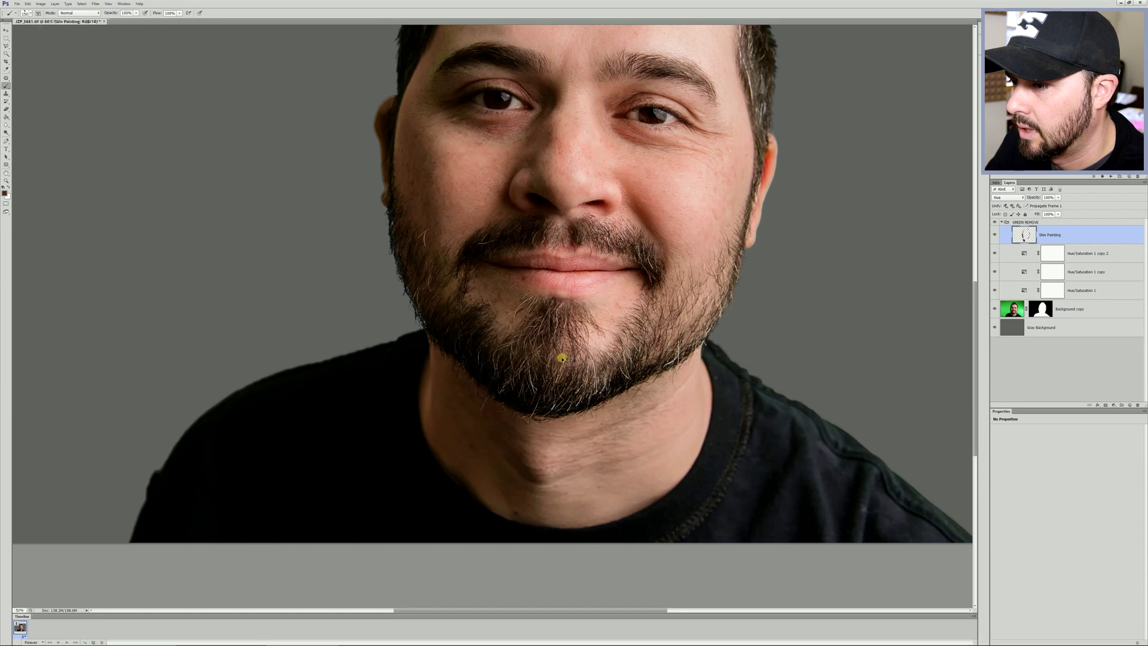
Sample the black shirt colour and brush it over the green spill along the collar and the adjoining shoulder
{"action": "key", "text": "ctrl+minus"}
{"action": "key", "text": "ctrl+minus"}
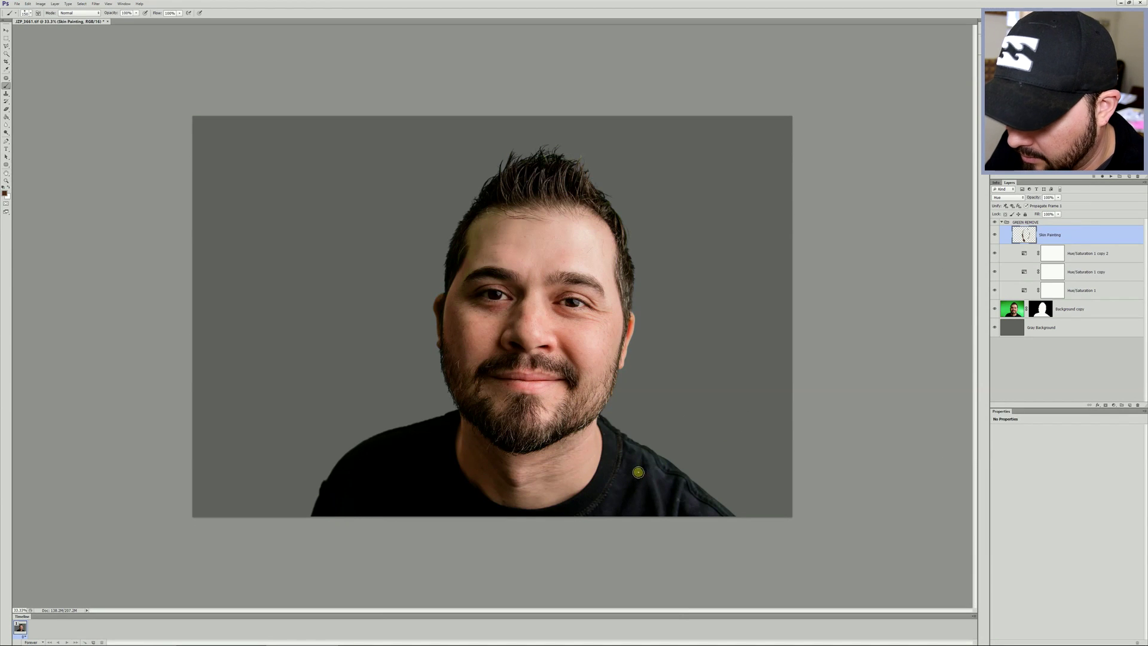
{"action": "left_click", "coordinate": [638, 472], "text": "alt"}
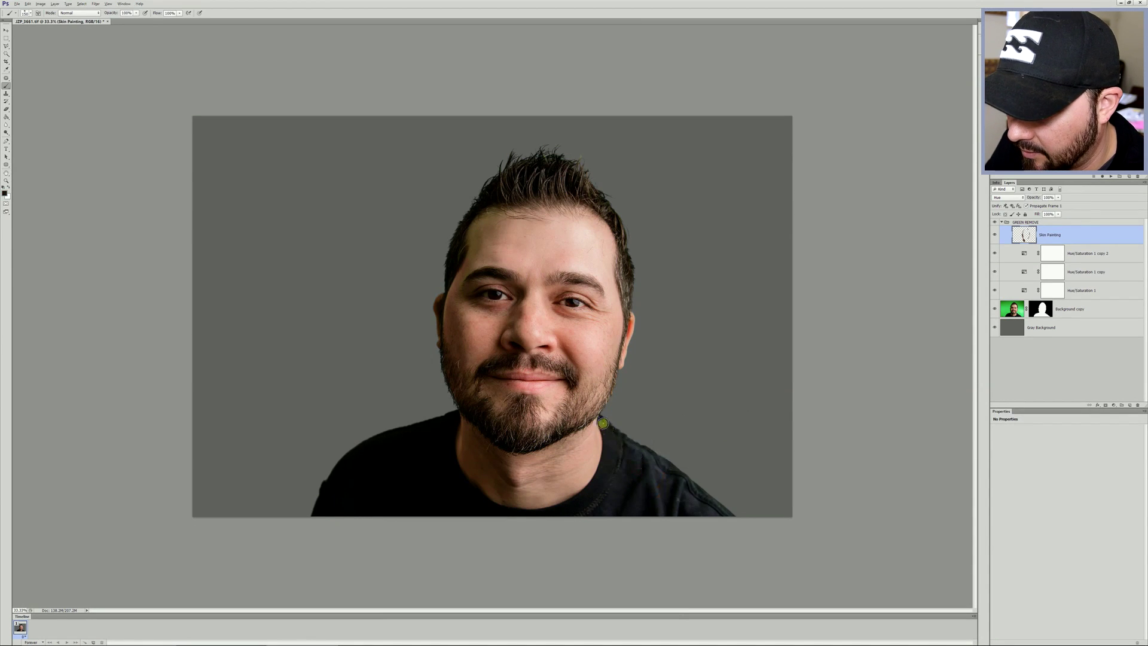
{"action": "mouse_move", "coordinate": [607, 427]}
{"action": "left_mouse_down"}
{"action": "mouse_move", "coordinate": [732, 519]}
{"action": "mouse_move", "coordinate": [687, 500]}
{"action": "mouse_move", "coordinate": [660, 463]}
{"action": "mouse_move", "coordinate": [607, 478]}
{"action": "mouse_move", "coordinate": [636, 474]}
{"action": "mouse_move", "coordinate": [627, 440]}
{"action": "mouse_move", "coordinate": [645, 446]}
{"action": "mouse_move", "coordinate": [647, 474]}
{"action": "mouse_move", "coordinate": [650, 444]}
{"action": "mouse_move", "coordinate": [660, 469]}
{"action": "mouse_move", "coordinate": [634, 459]}
{"action": "mouse_move", "coordinate": [643, 469]}
{"action": "mouse_move", "coordinate": [622, 433]}
{"action": "mouse_move", "coordinate": [622, 464]}
{"action": "mouse_move", "coordinate": [625, 436]}
{"action": "mouse_move", "coordinate": [607, 433]}
{"action": "mouse_move", "coordinate": [698, 479]}
{"action": "mouse_move", "coordinate": [694, 498]}
{"action": "mouse_move", "coordinate": [738, 490]}
{"action": "left_mouse_up"}
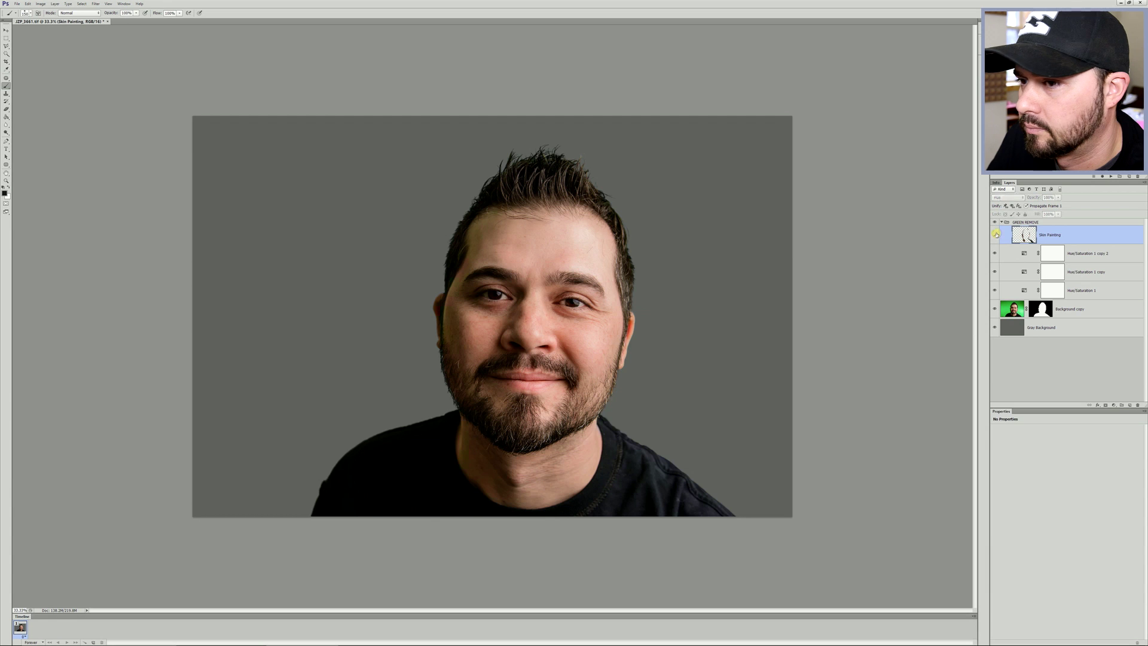
Review the Gray Background and Skin Painting layers, and collapse and reopen the GREEN REMOVE group
{"action": "key", "text": "ctrl+plus"}
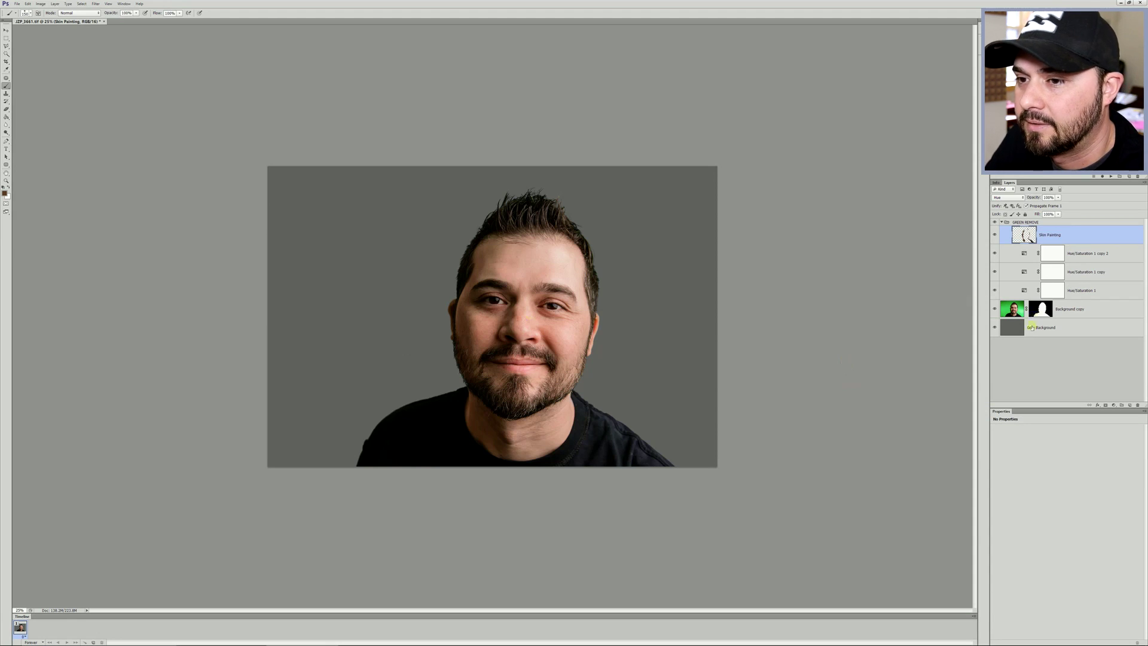
{"action": "left_click", "coordinate": [1030, 328]}
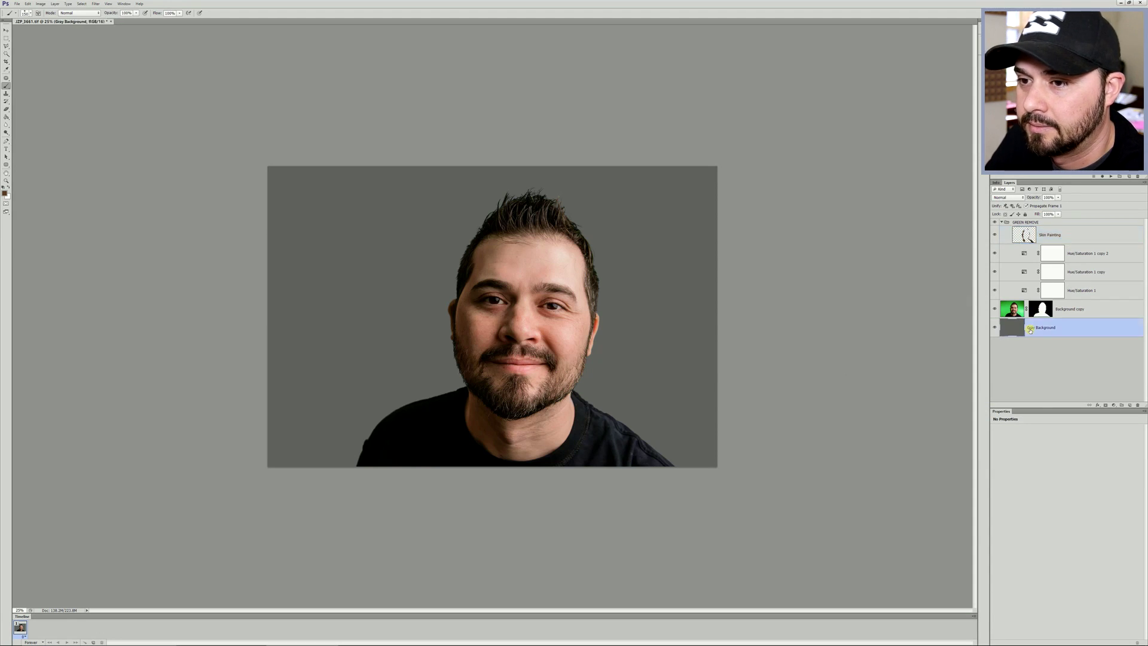
{"action": "double_click", "coordinate": [1045, 328]}
{"action": "type", "text": "Gray Background"}
{"action": "key", "text": "Return"}
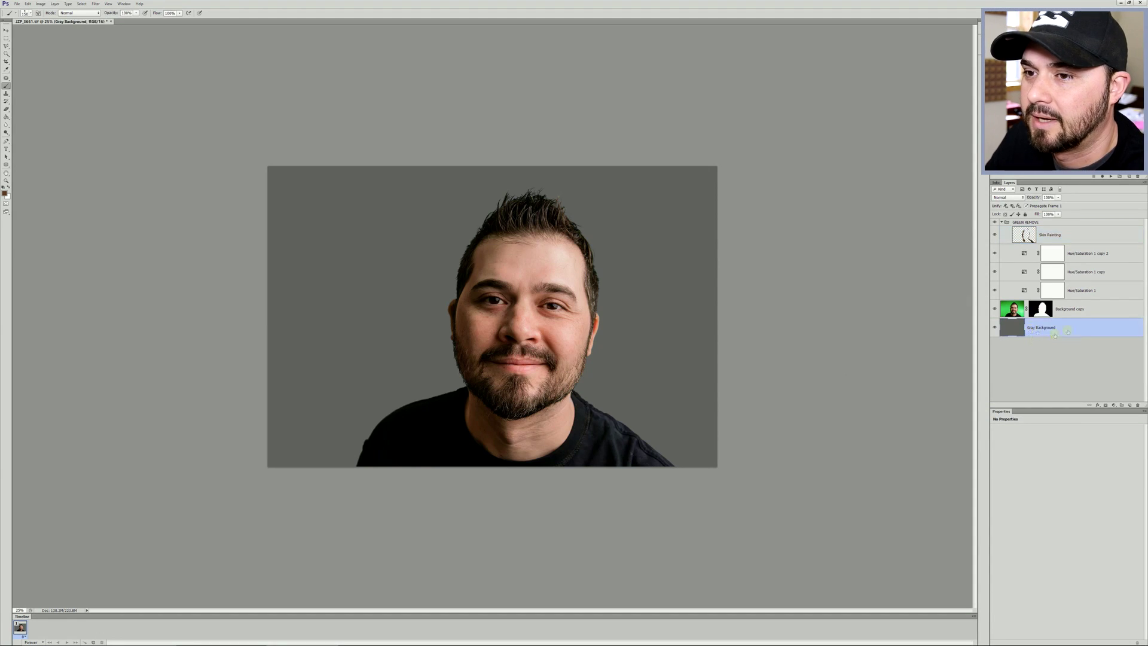
{"action": "left_click", "coordinate": [1059, 235]}
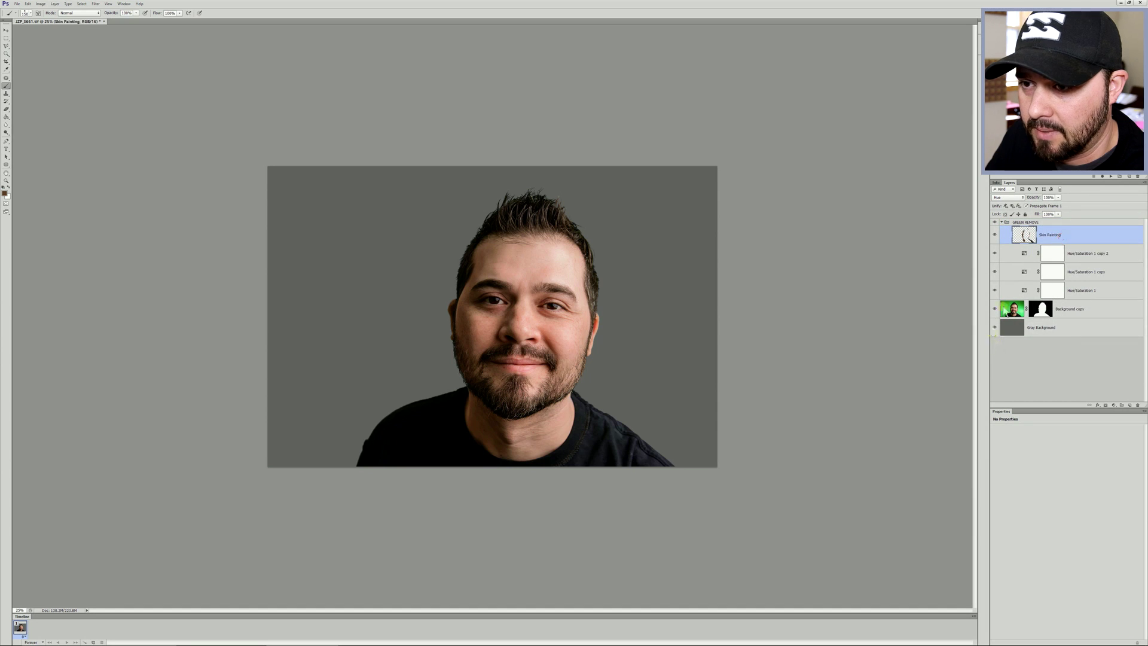
{"action": "left_click", "coordinate": [1001, 222]}
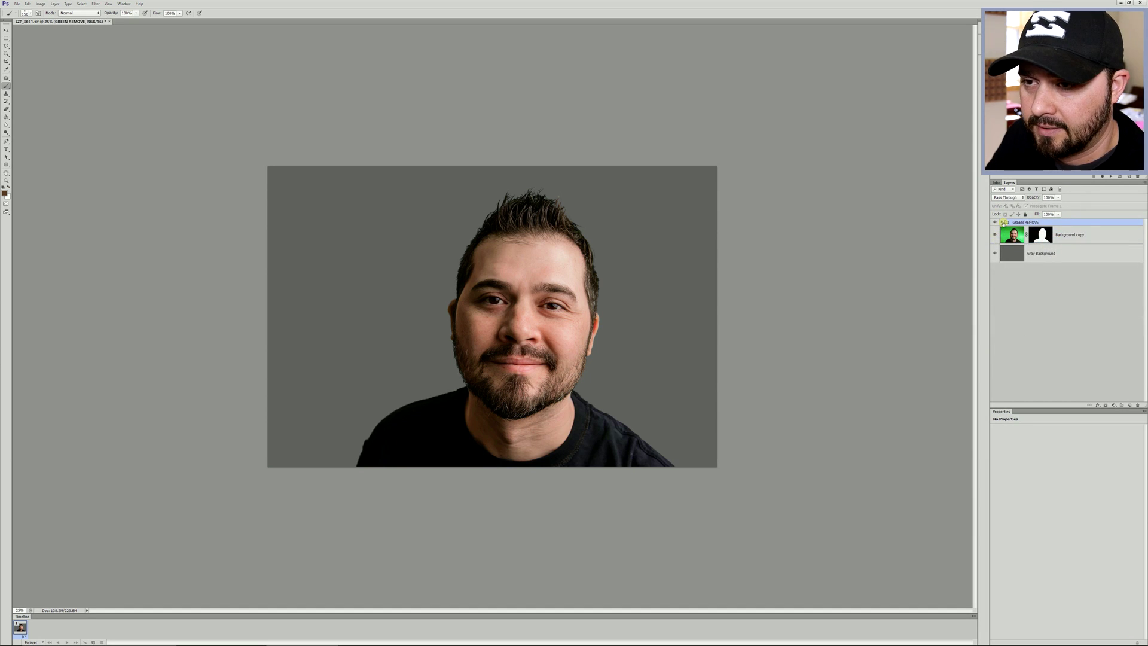
{"action": "left_click", "coordinate": [1001, 222]}
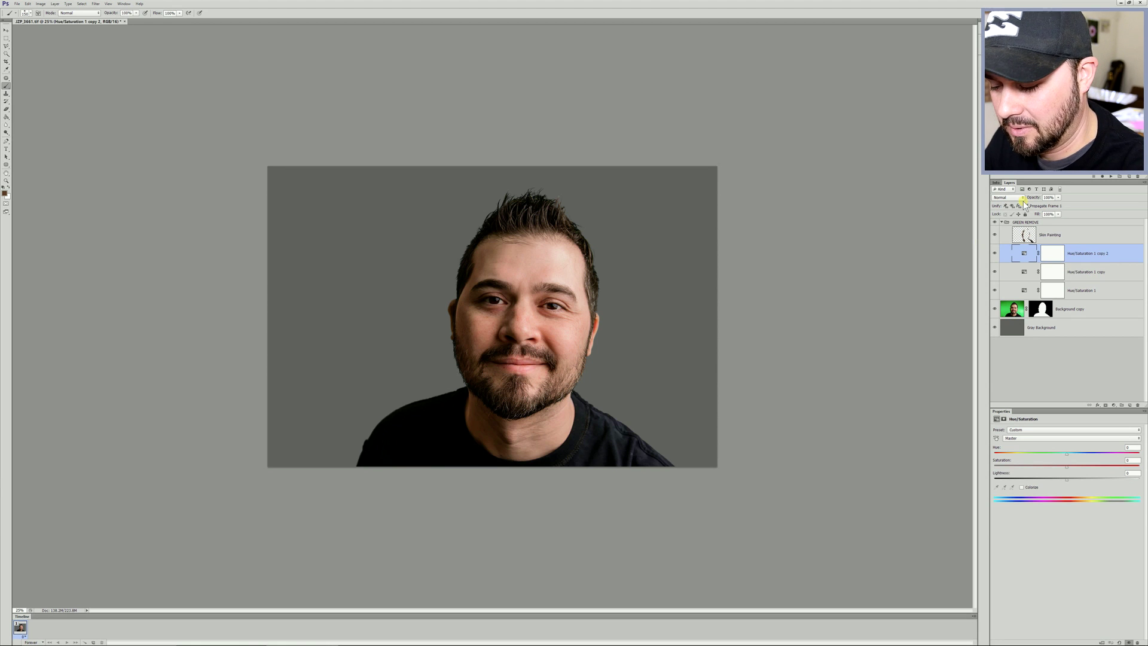
Compare the cutout with the original green screen by temporarily disabling the Background copy layer's mask
{"action": "key", "text": "ctrl+plus"}
{"action": "key", "text": "ctrl+minus"}
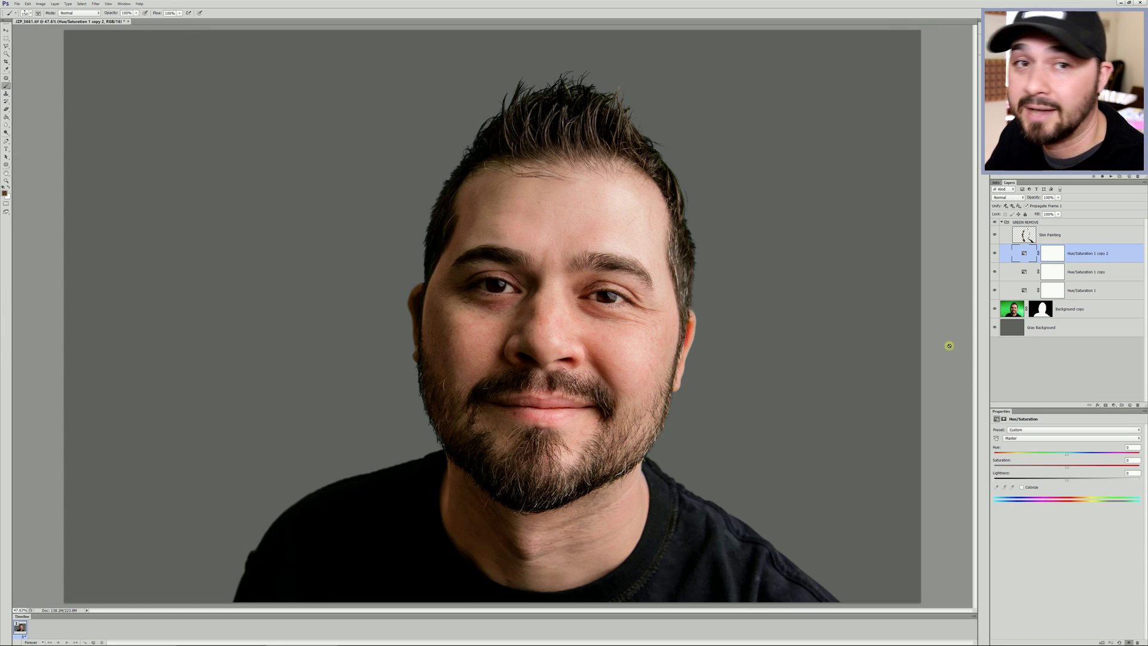
{"action": "left_click", "coordinate": [1043, 317], "text": "shift"}
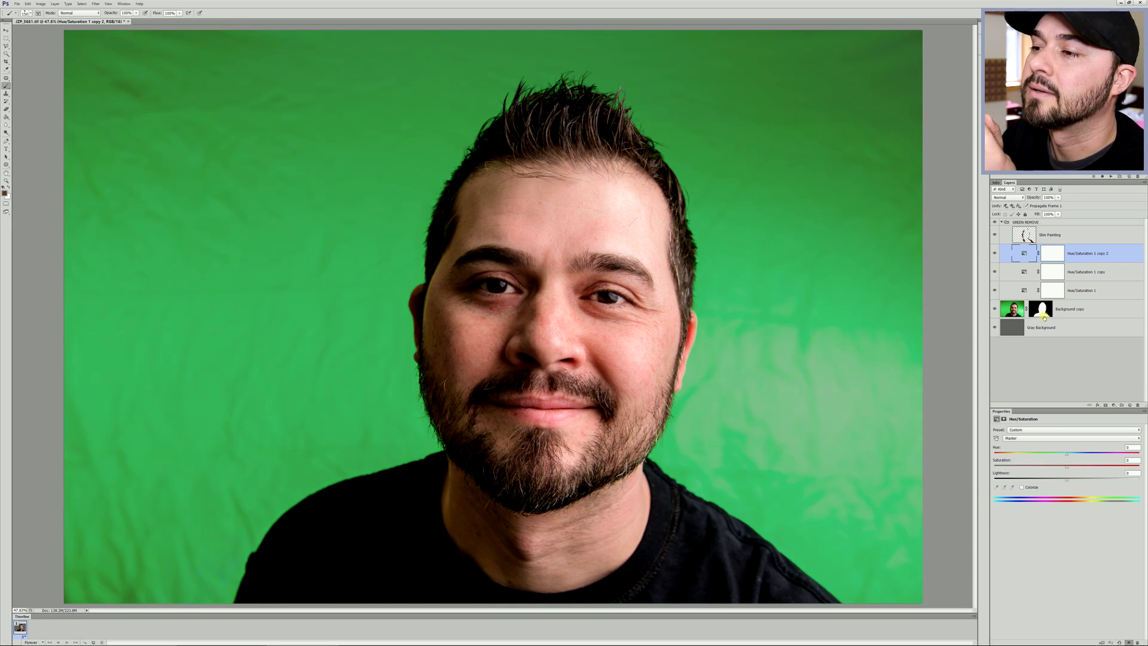
{"action": "left_click", "coordinate": [1043, 318], "text": "shift"}
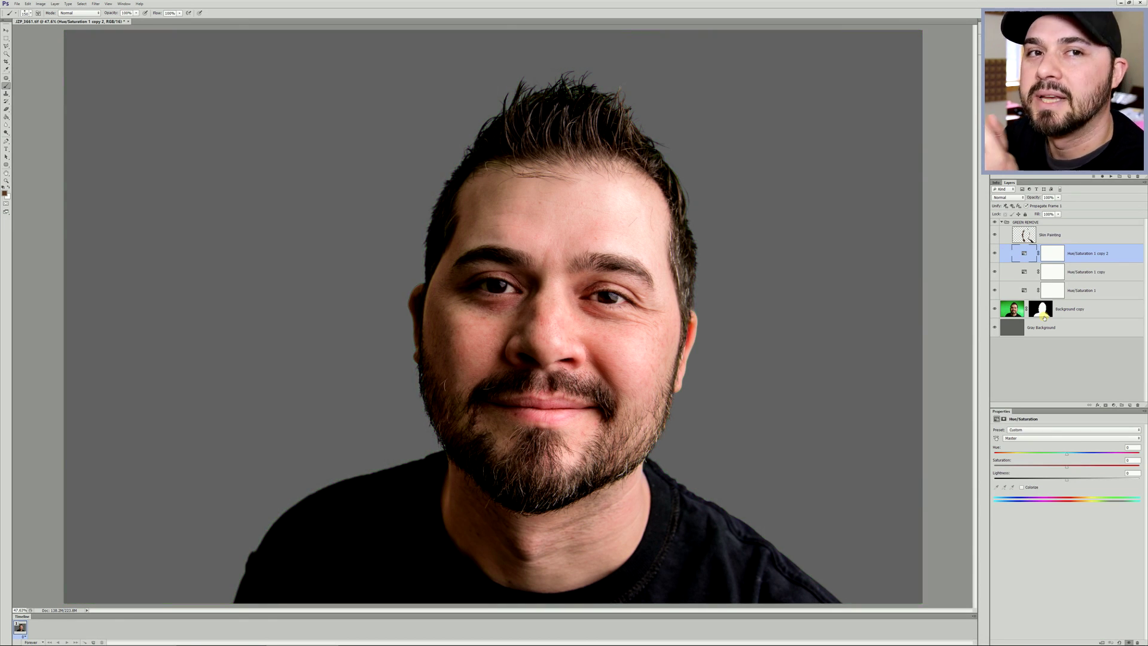